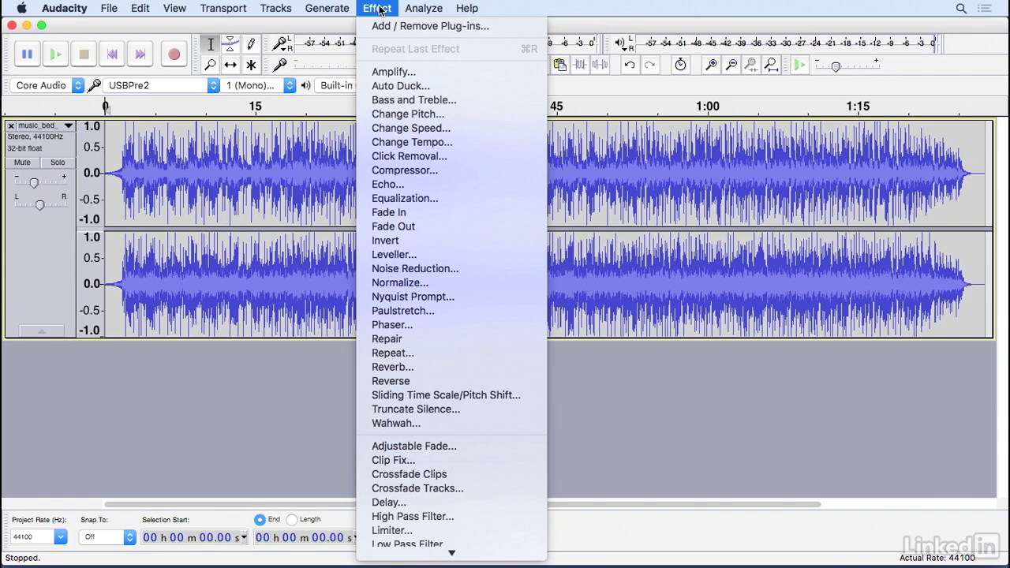
Step: Play the ending of the music track from about the 1:15 mark
left_click(379, 9)
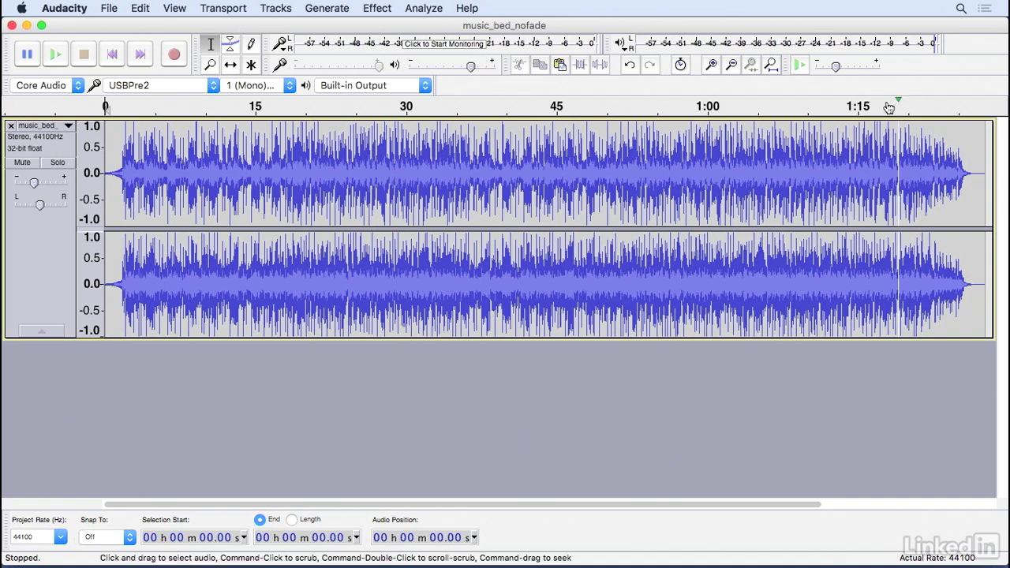
left_click(864, 109)
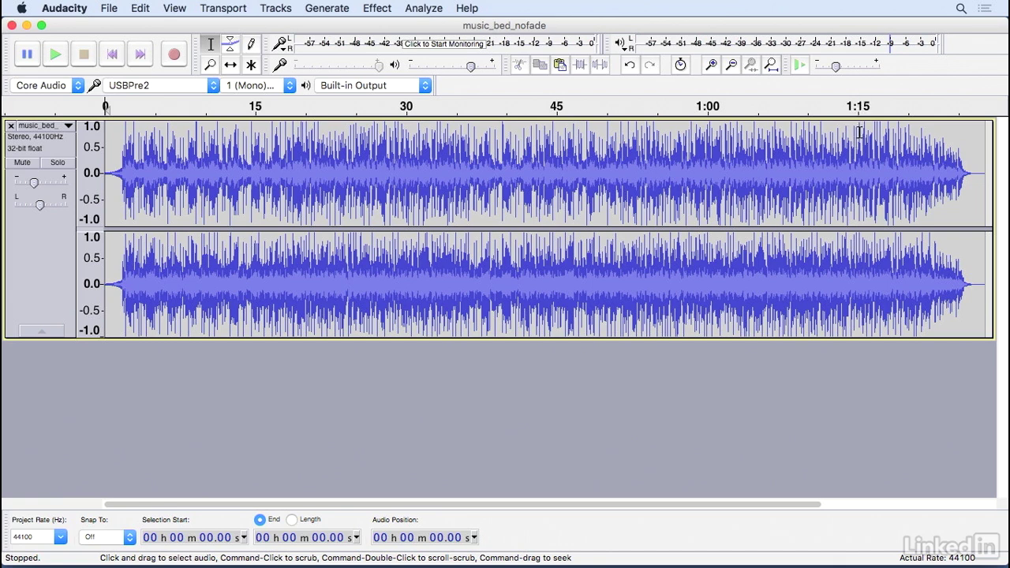
Step: Try a Fade Out on the end of the music from 1:15.21 to 1:27.67, and undo it after listening
left_click_drag(861, 132, 983, 137)
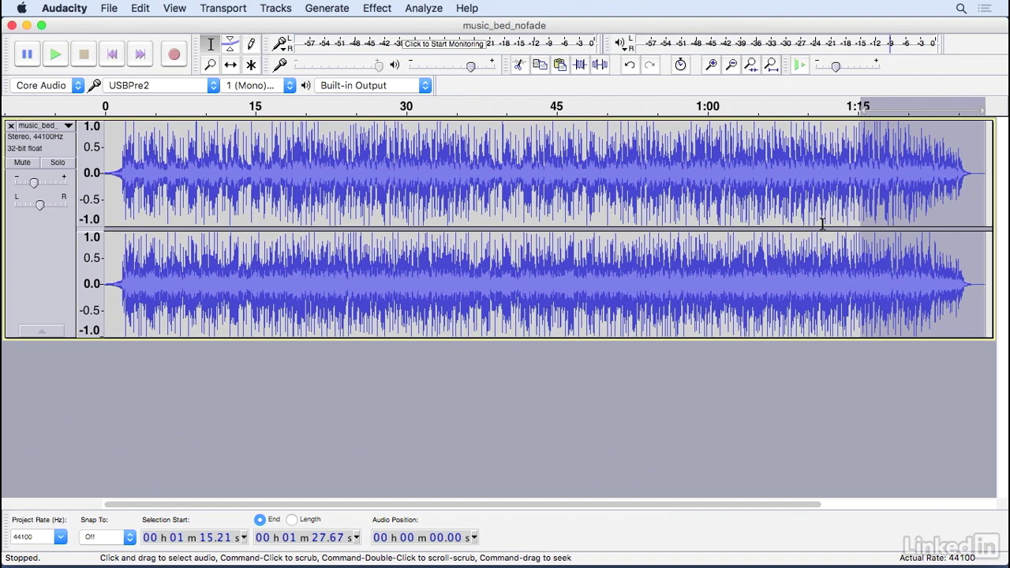
left_click(386, 7)
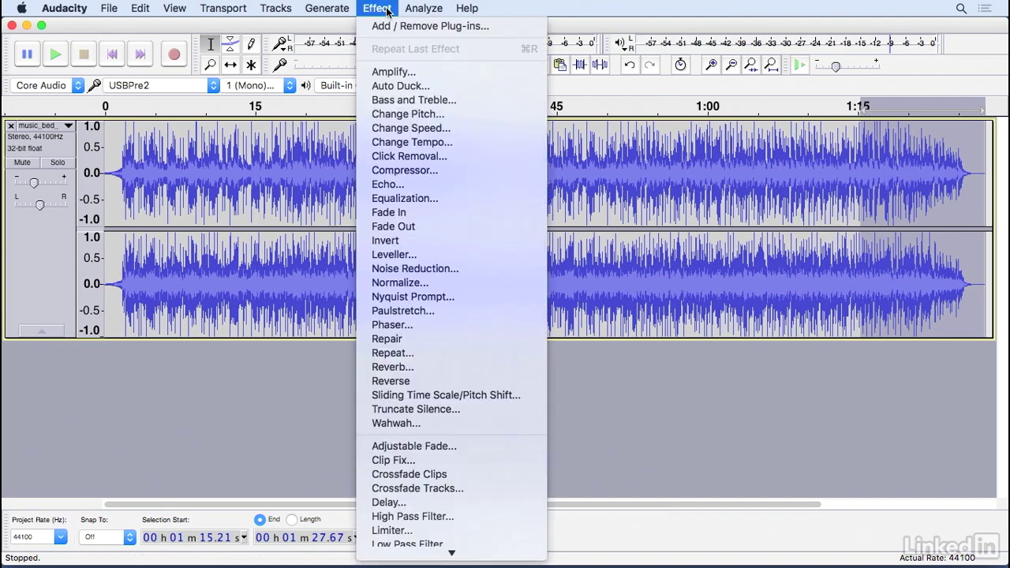
left_click(417, 226)
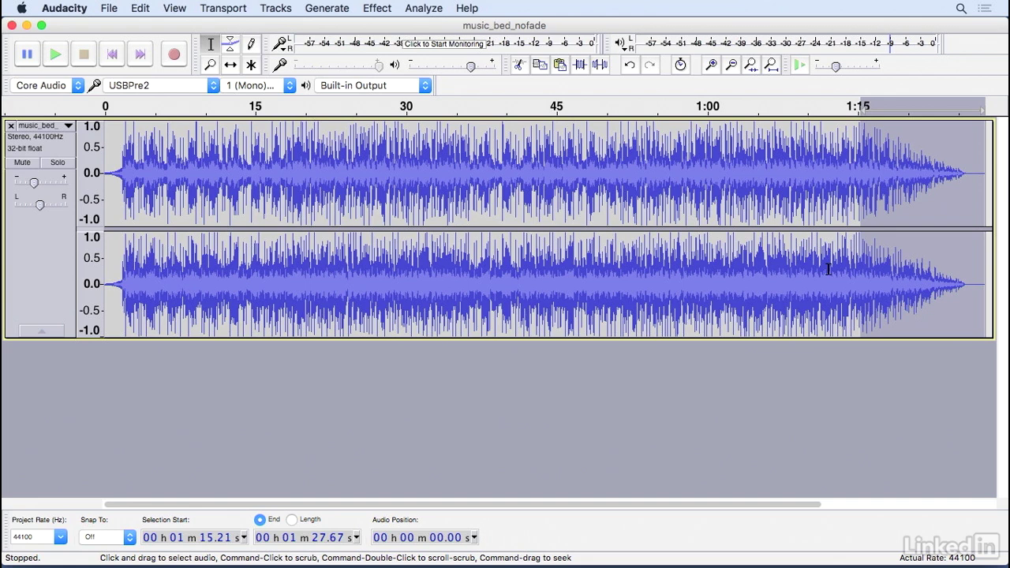
left_click(58, 57)
left_click(140, 8)
left_click(144, 27)
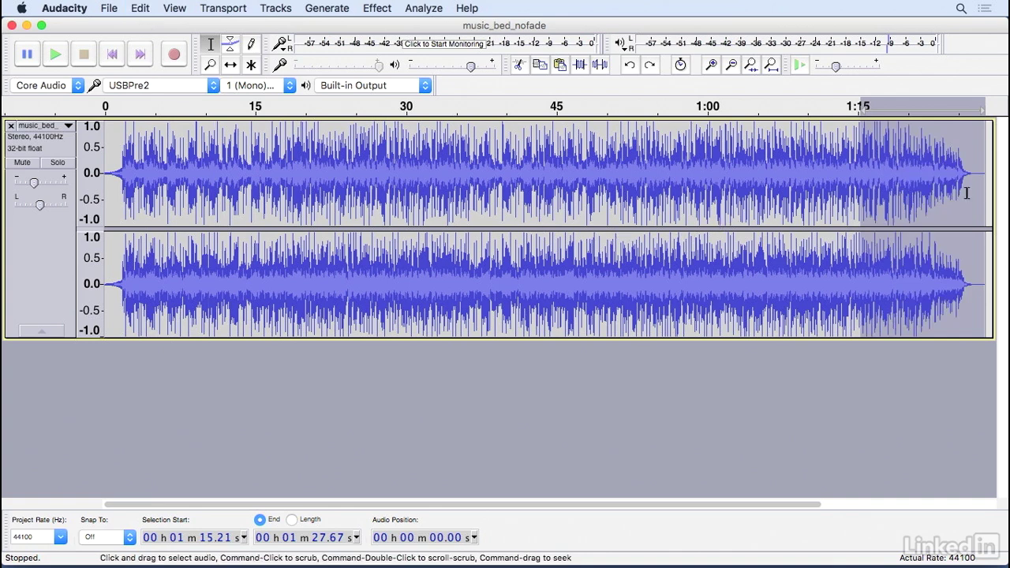
Step: Delete the tail of the music track from 1:24.43 to 1:27.67
left_click_drag(954, 190, 986, 190)
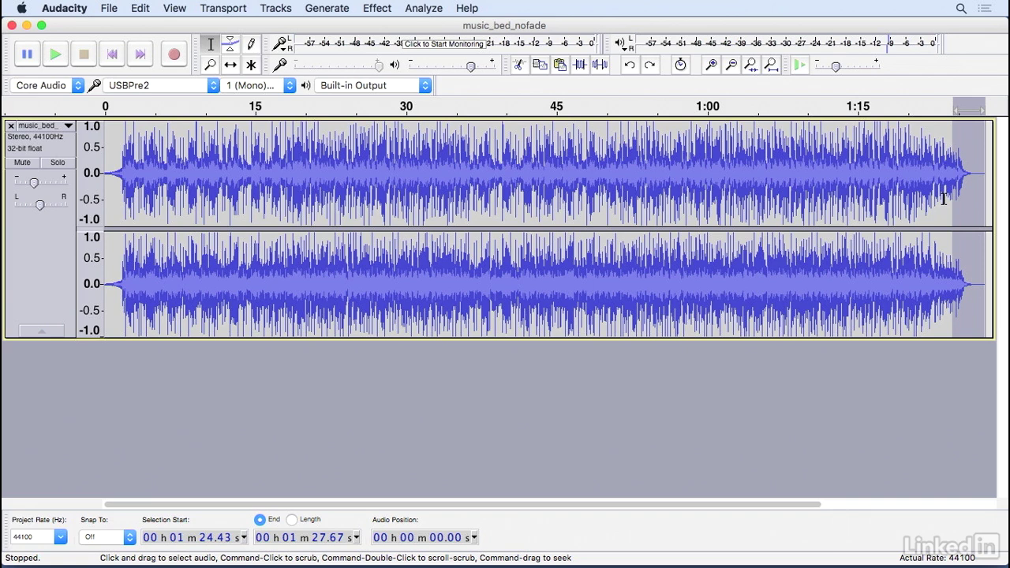
key("Delete")
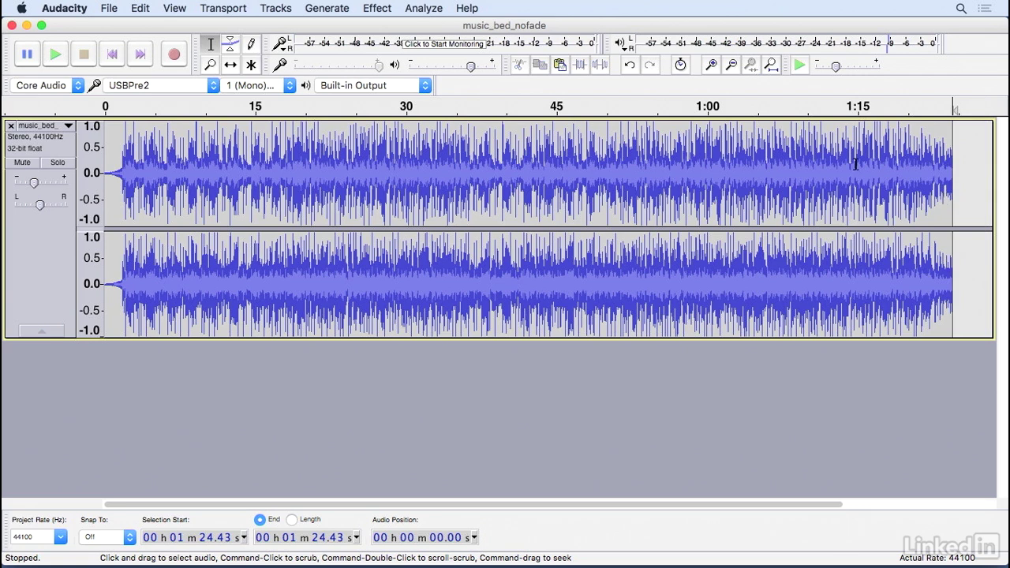
Step: Apply a Fade Out to the end of the music from 1:14.84 to 1:24.43 and play it back
left_click_drag(856, 166, 978, 165)
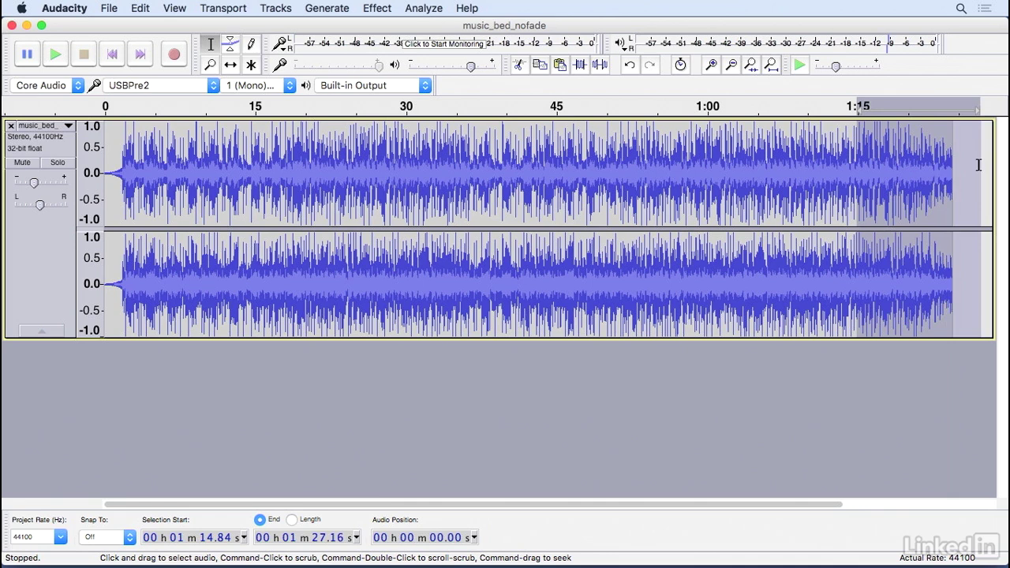
left_click_drag(978, 165, 947, 167)
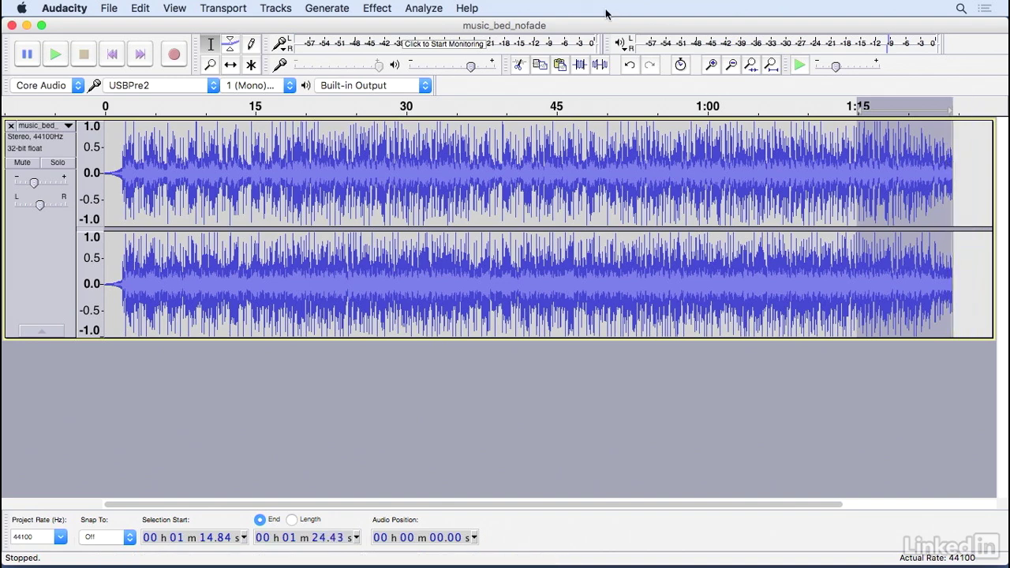
left_click(375, 8)
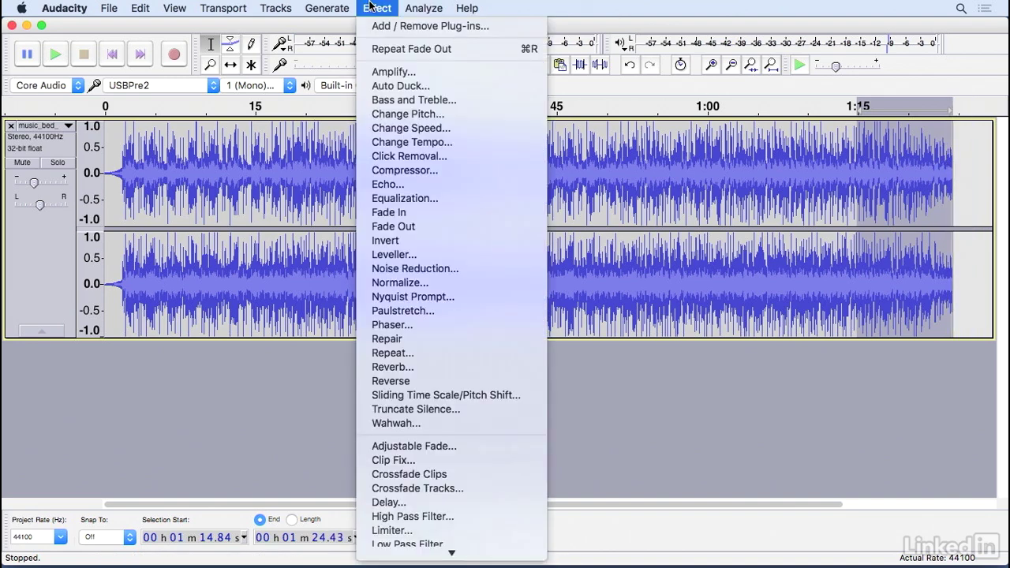
left_click(461, 50)
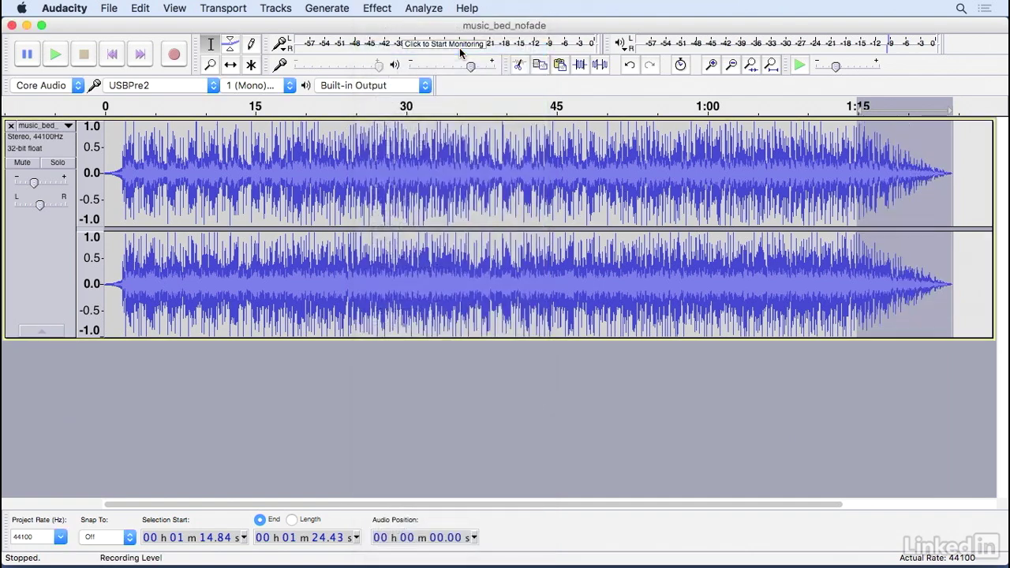
left_click(53, 59)
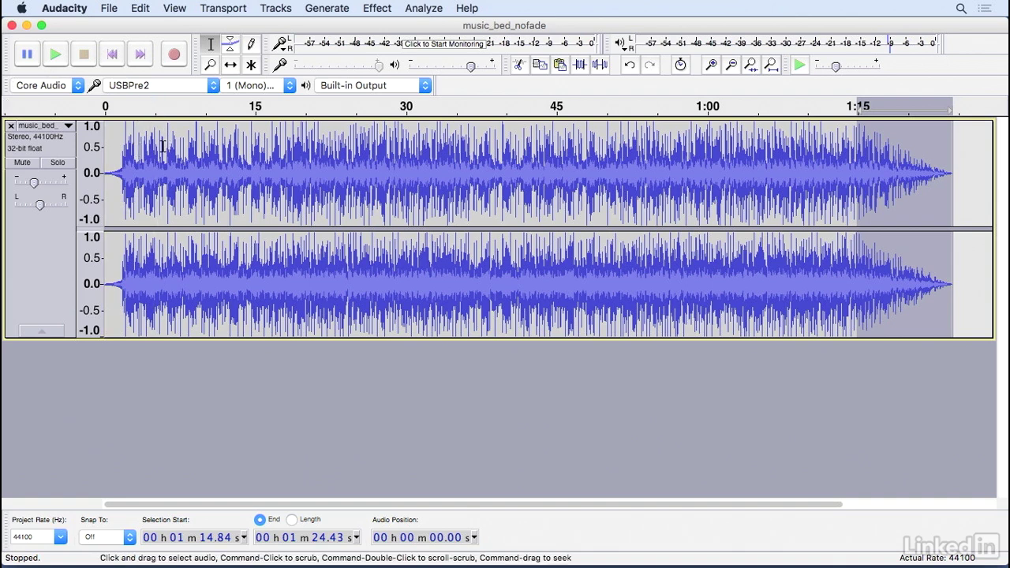
Step: Try a Fade In on the first 5.90 seconds of the music, and undo it after listening
left_click_drag(164, 147, 102, 149)
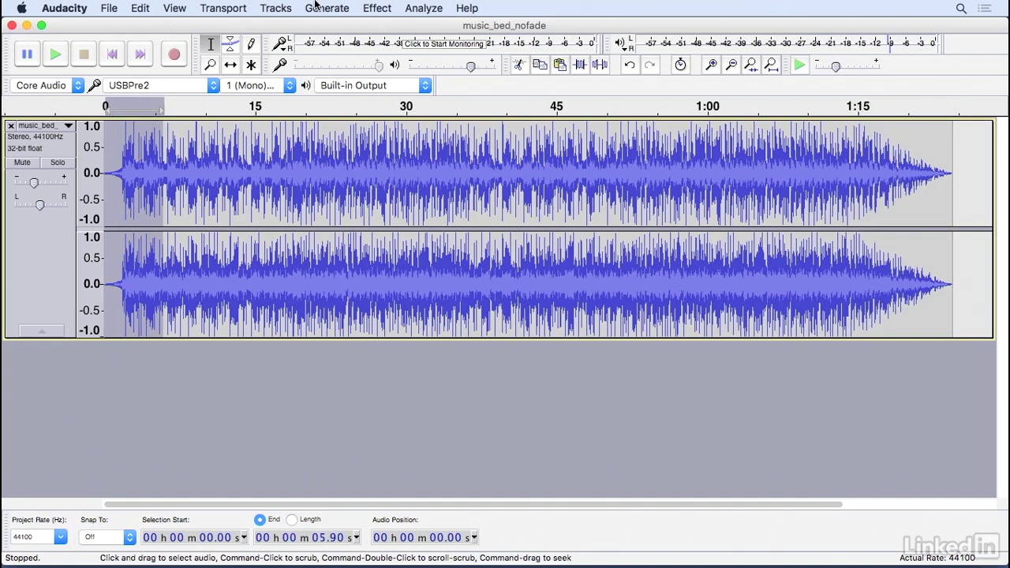
left_click(376, 8)
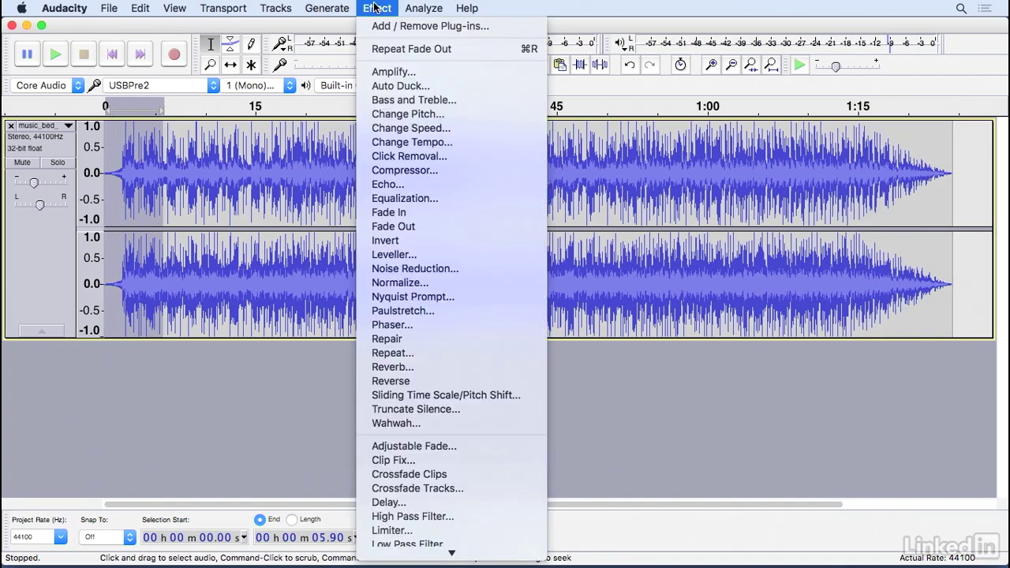
left_click(435, 216)
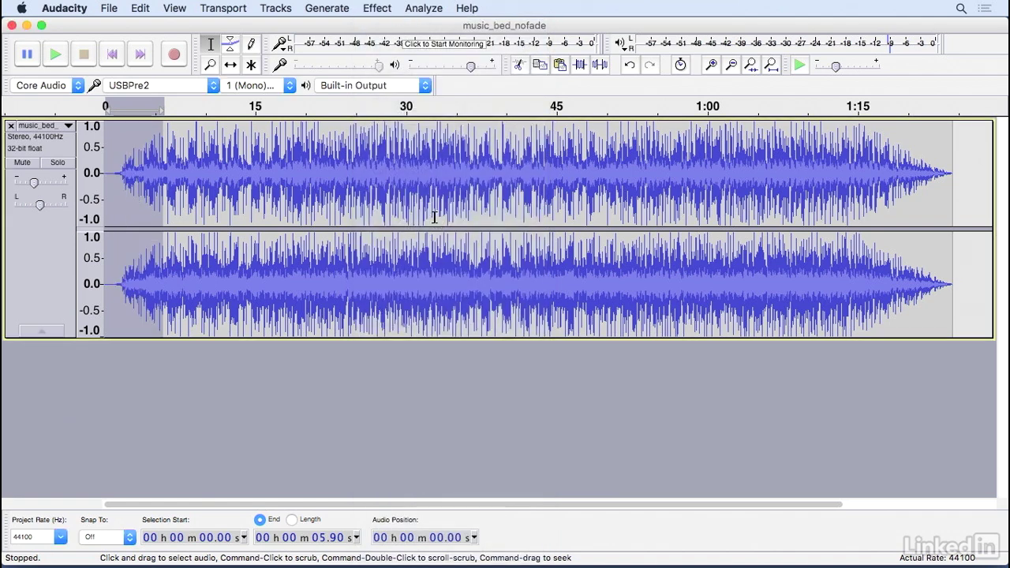
key("space")
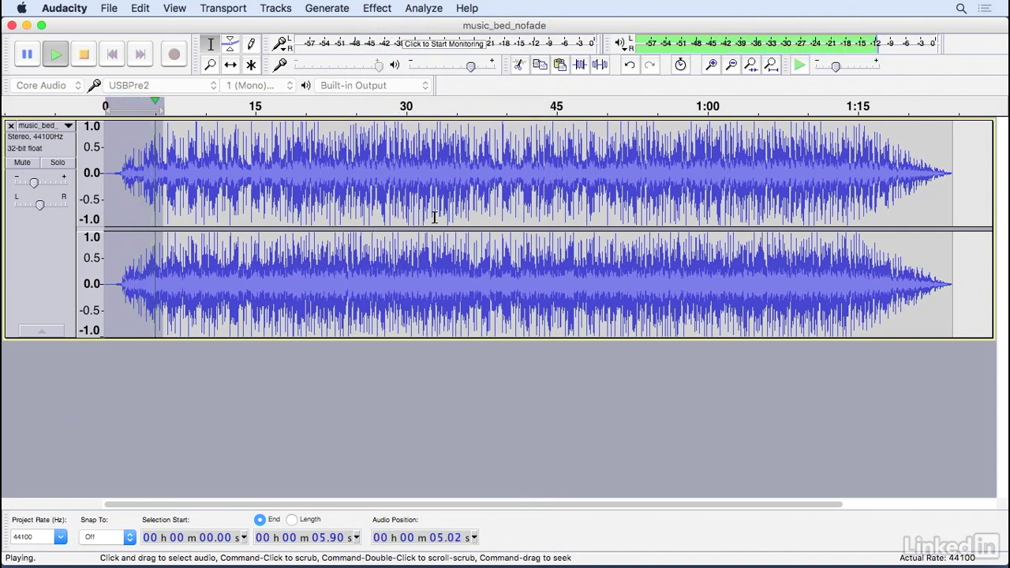
key("space")
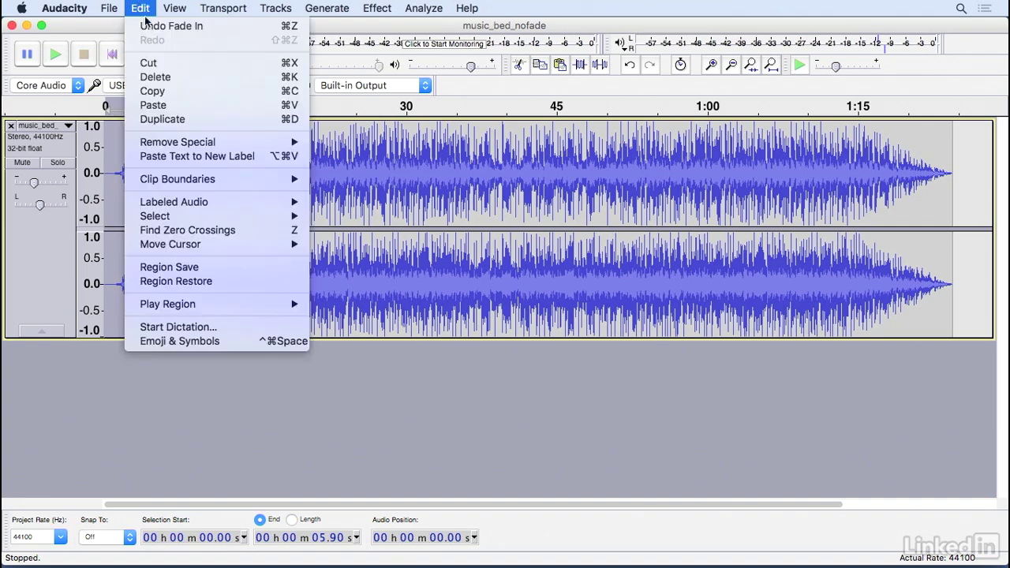
left_click(140, 7)
left_click(149, 27)
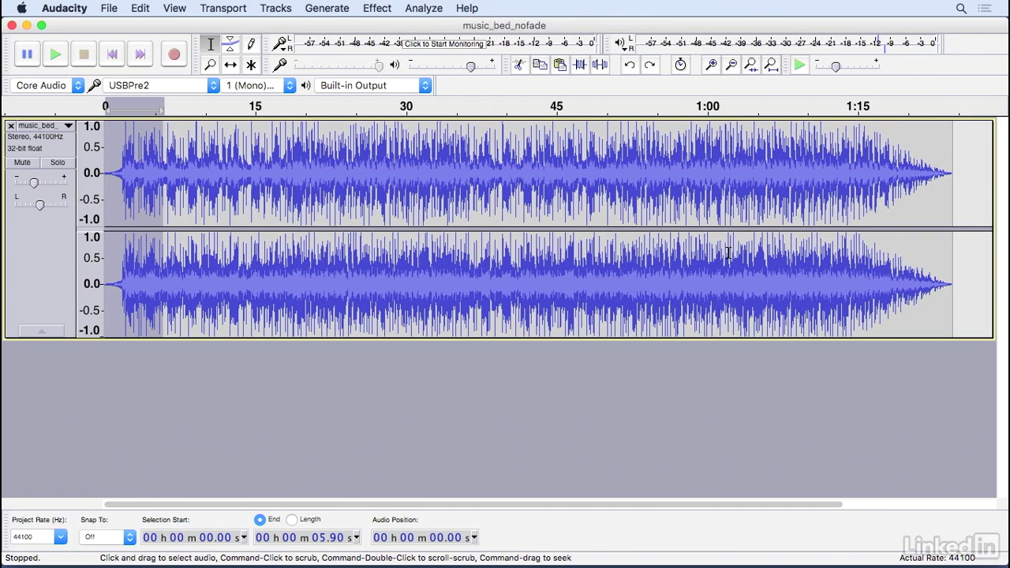
Step: Shape a volume fade with the Envelope tool, from full level near 1:14 down to almost silence near 1:19, and play it
left_click(233, 48)
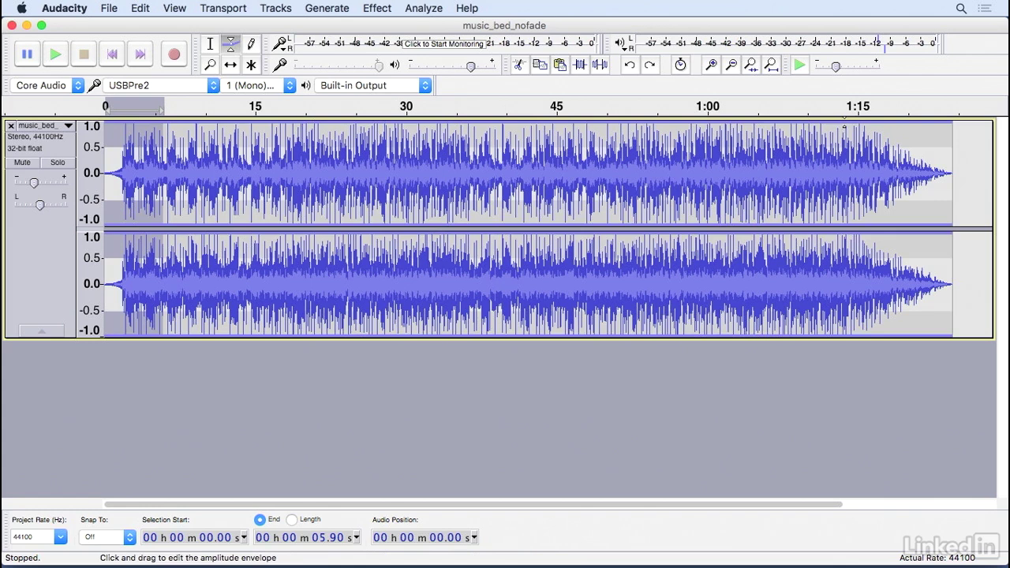
left_click(844, 125)
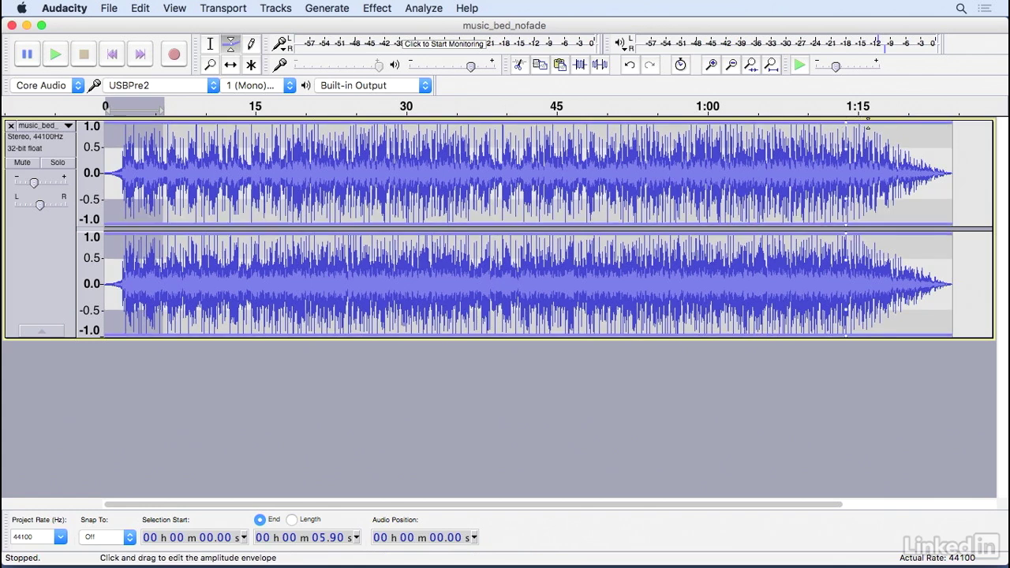
left_click_drag(869, 127, 902, 174)
left_click(791, 98)
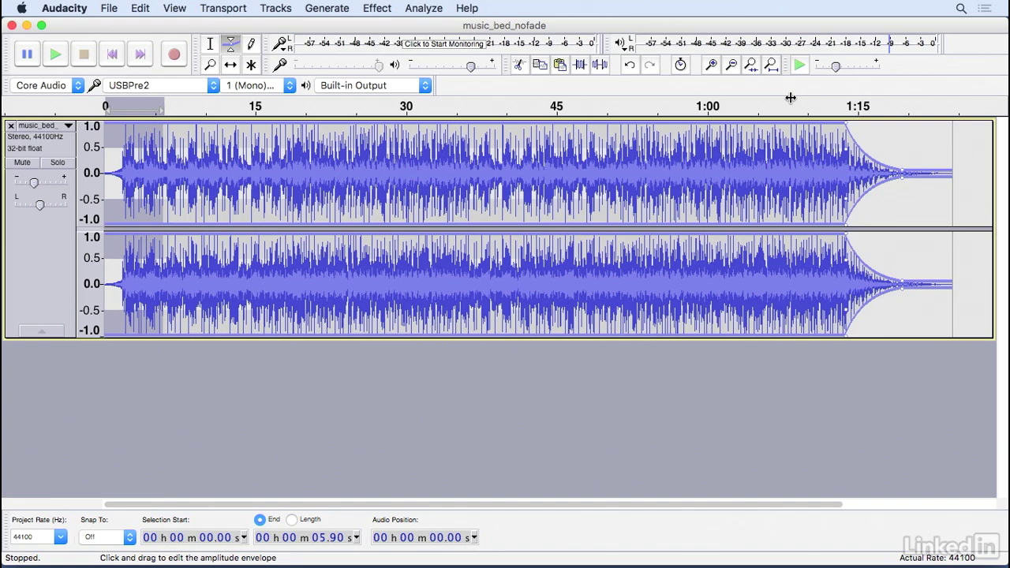
Step: Open interview_low.wav from the 03_editing folder, making a copy of the file before editing
left_click(107, 8)
left_click(118, 42)
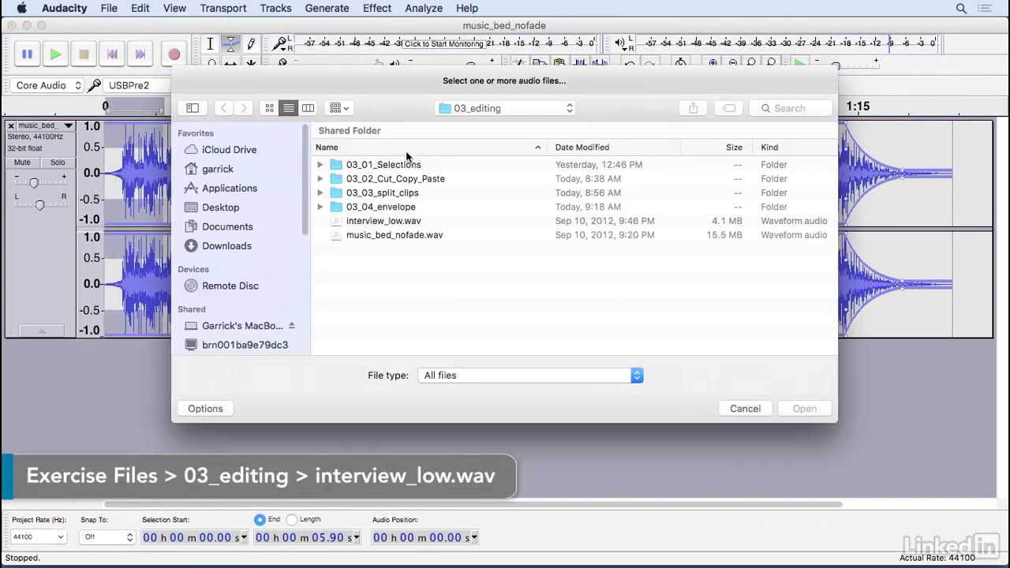
double_click(345, 223)
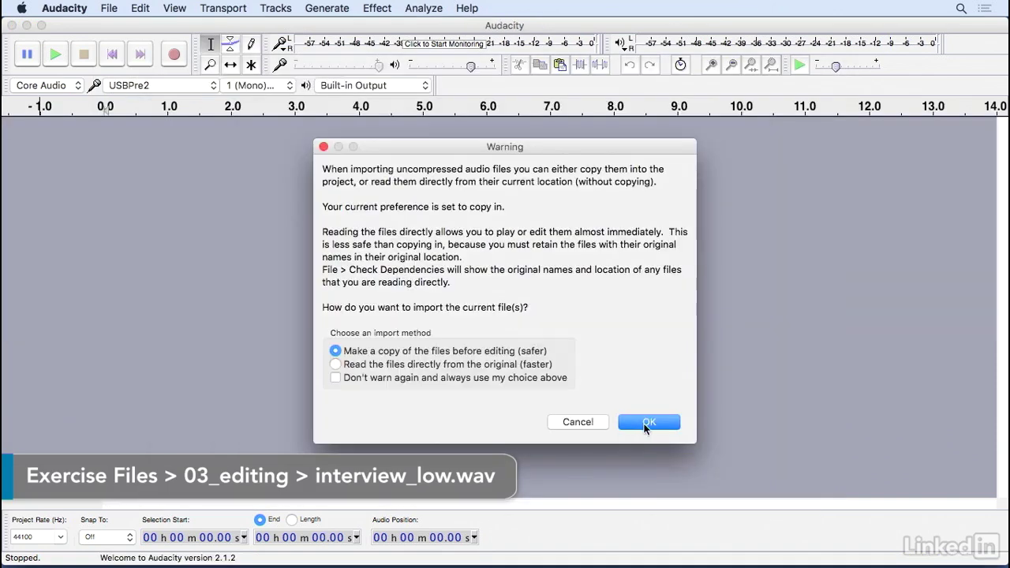
left_click(647, 423)
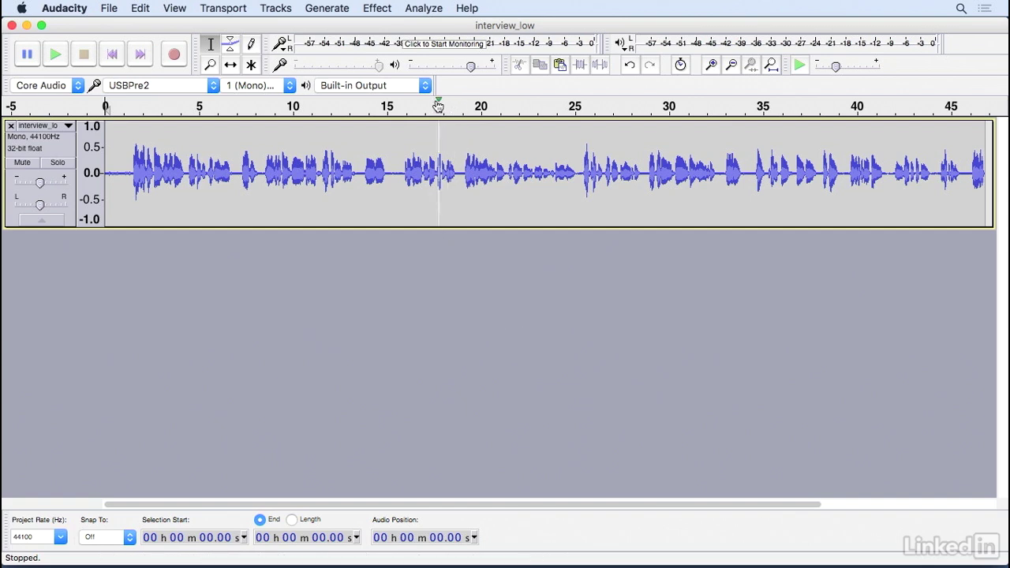
Step: Play the interview from about 16 seconds through the quiet passage after 21 seconds, and stop playback
left_click(410, 104)
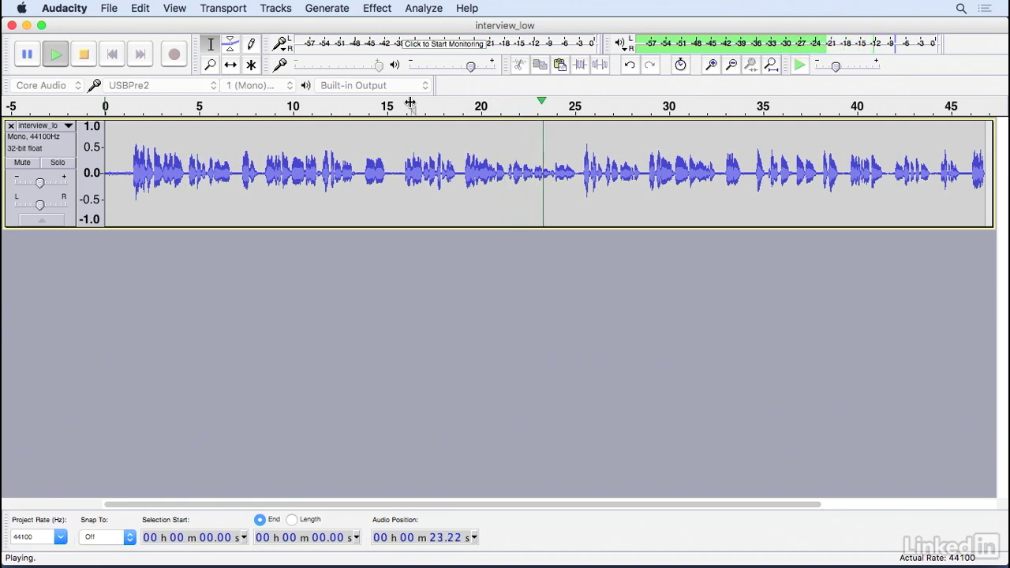
left_click(84, 55)
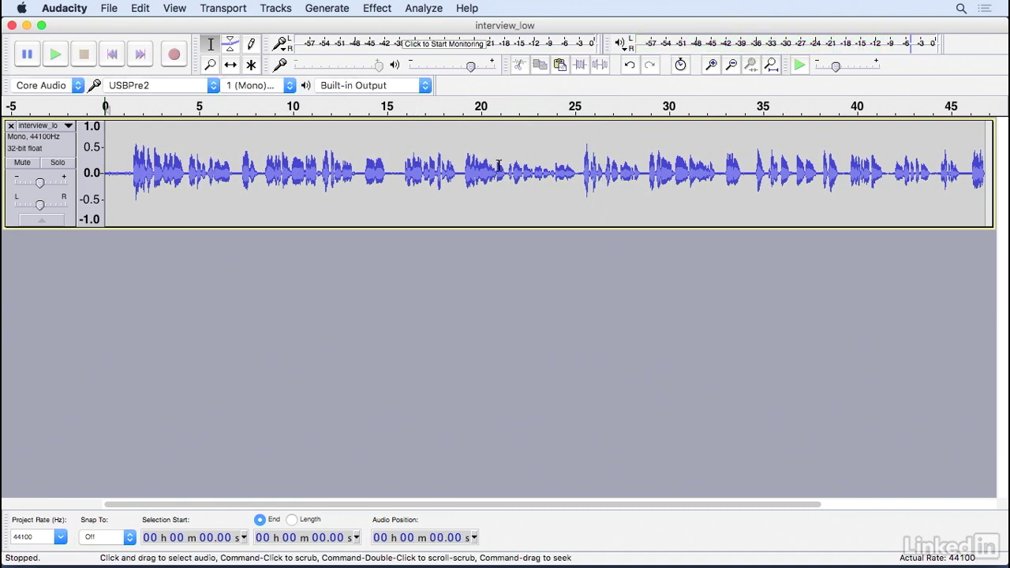
Step: Preview the quiet interview passage from 21.37 to 25.15 seconds and amplify it by 12.351 dB, with a new peak of 0.0 dB
mouse_move(508, 167)
left_mouse_down()
mouse_move(579, 164)
mouse_move(507, 156)
left_mouse_up()
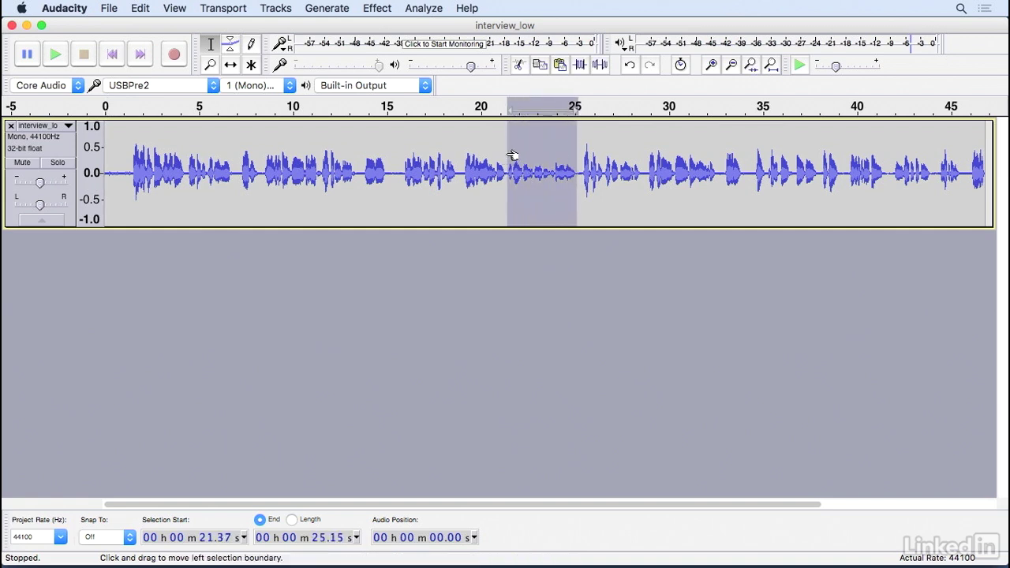
key("space")
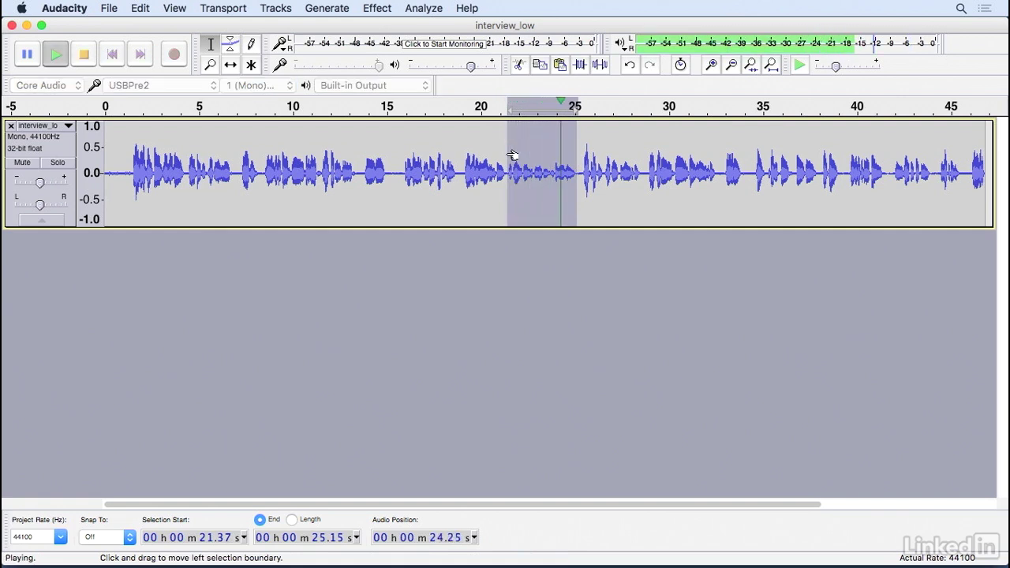
left_click(382, 9)
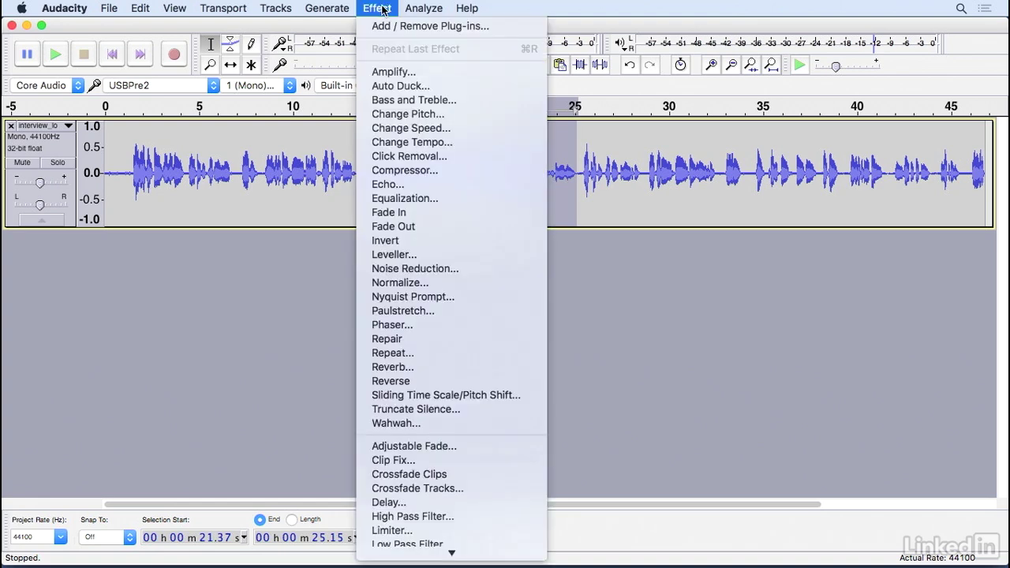
left_click(413, 72)
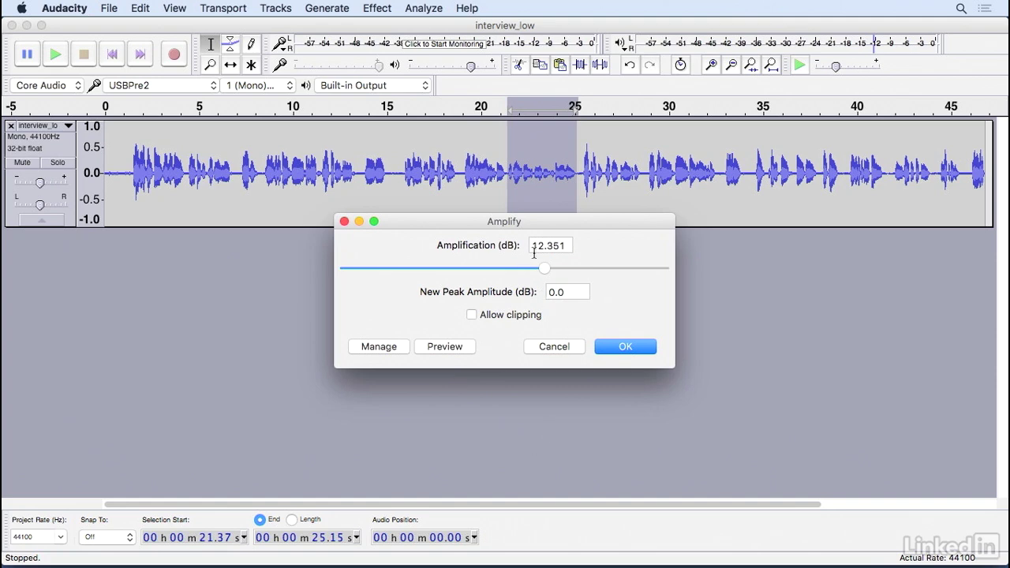
left_click(624, 348)
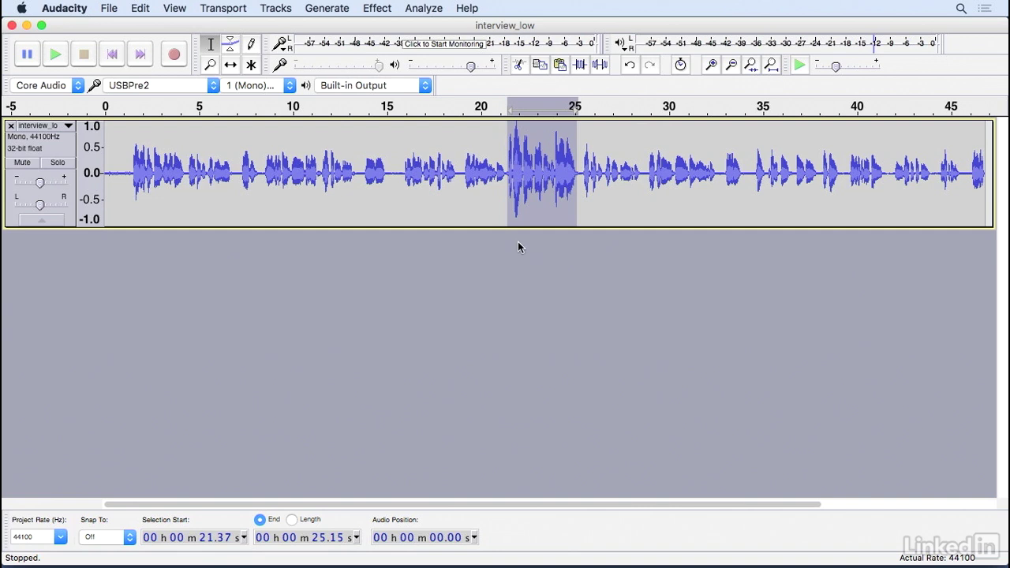
Step: Play the interview from about 19 seconds into the amplified passage, and stop playback
left_click(463, 105)
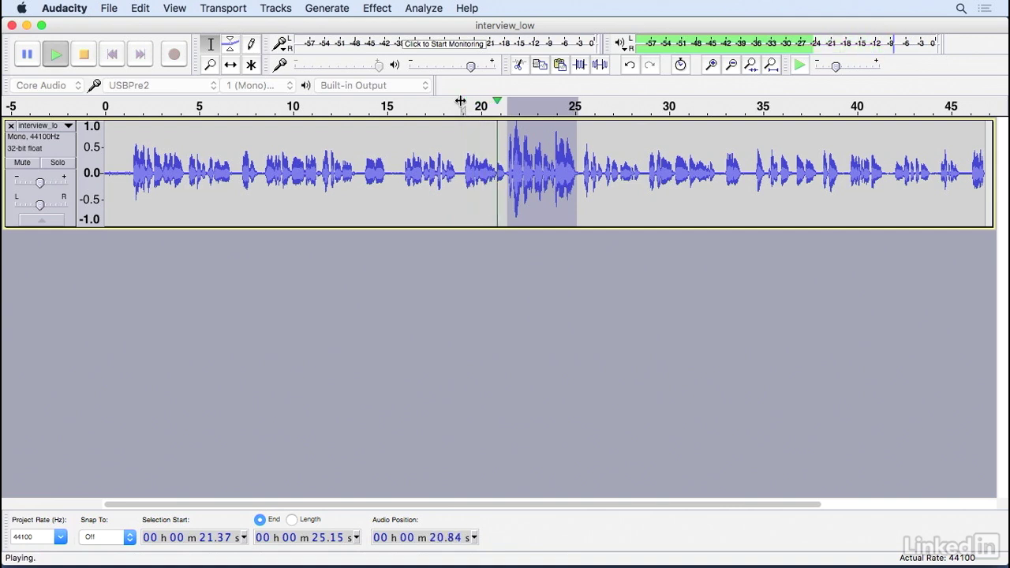
key("space")
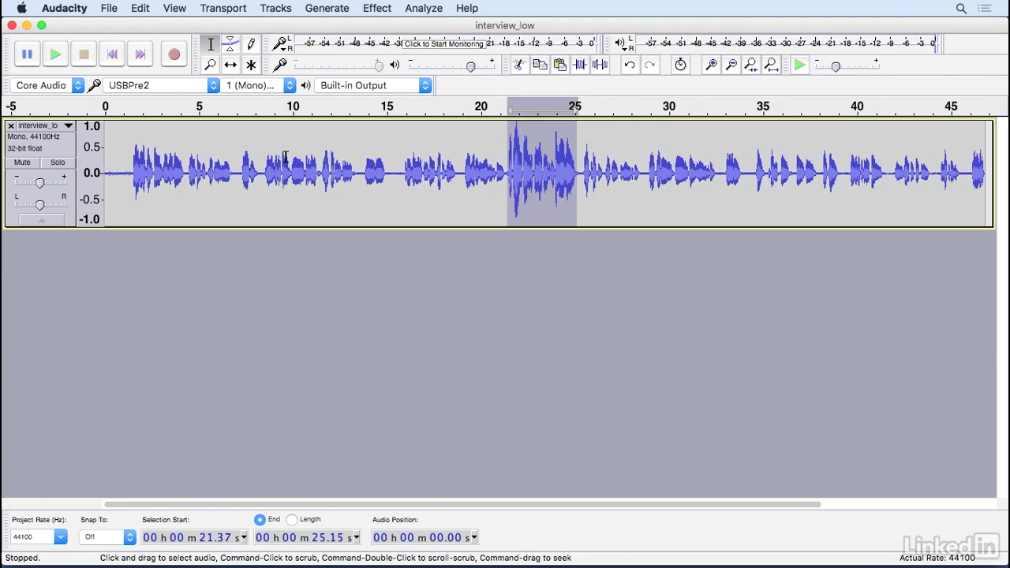
Step: Undo the last Amplify and amplify the interview passage from 21.37 to 25.15 seconds by 3.2 dB instead
left_click(140, 9)
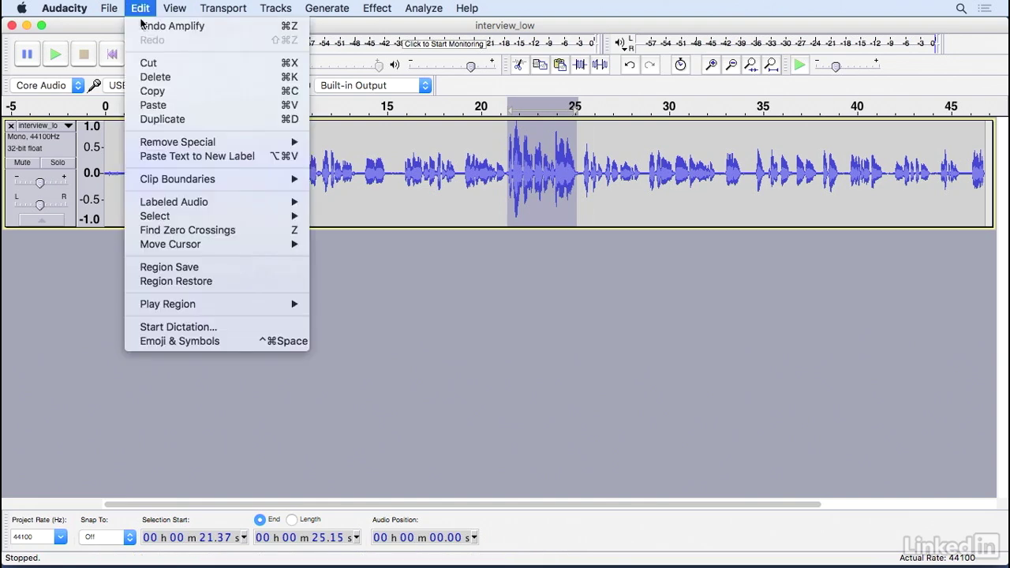
left_click(144, 26)
left_click(378, 8)
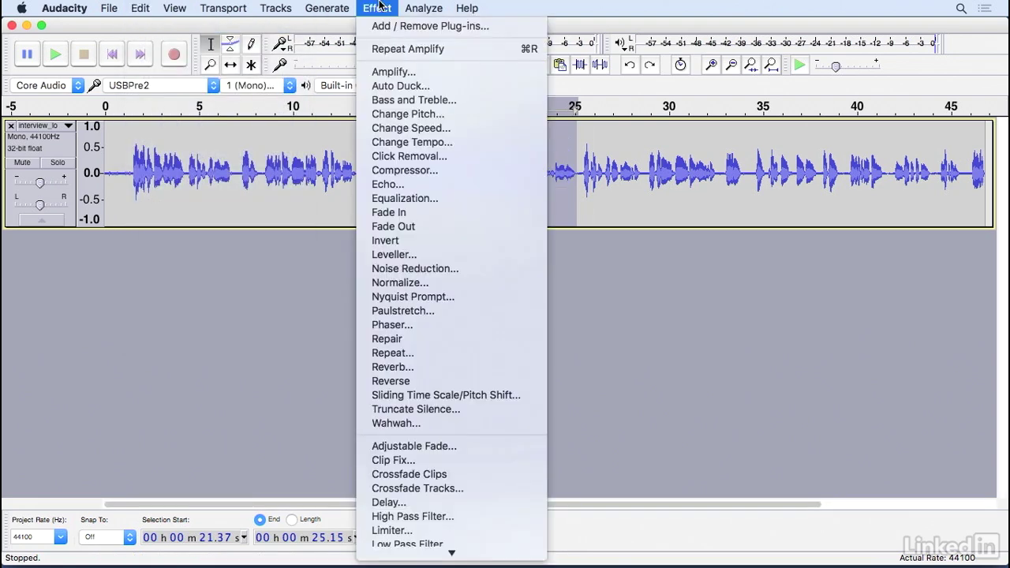
left_click(411, 74)
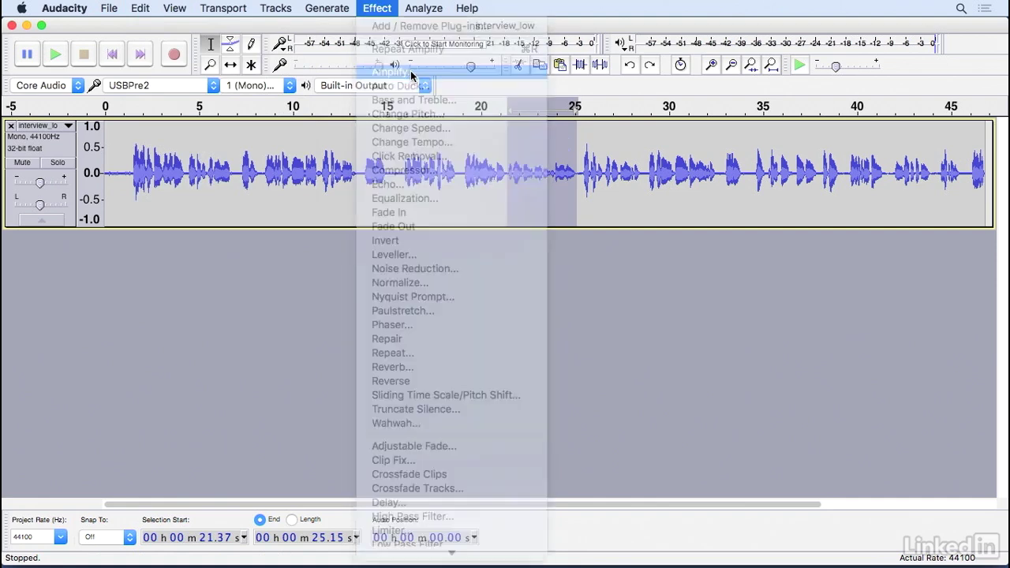
left_click_drag(544, 269, 516, 269)
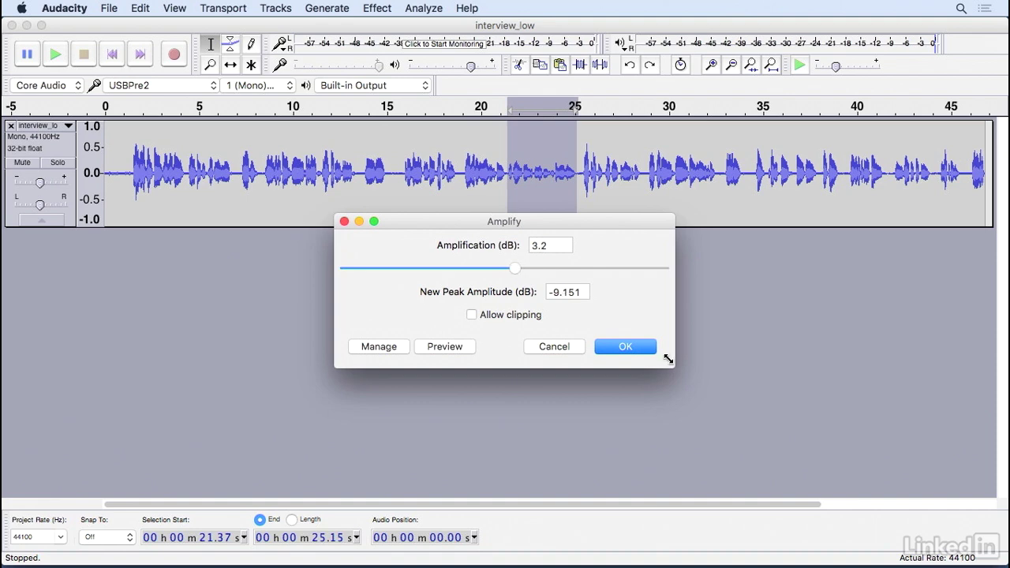
left_click(634, 347)
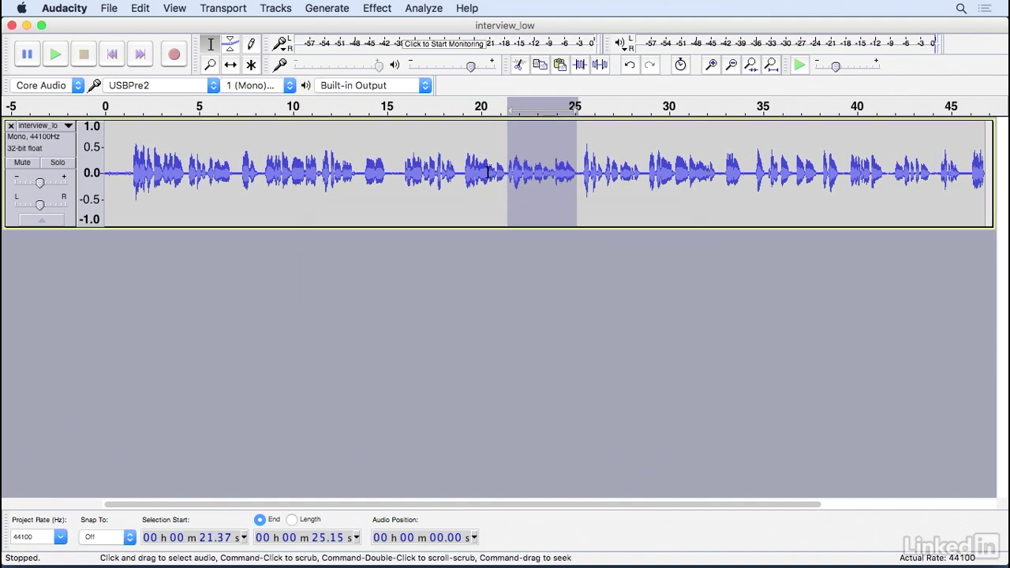
Step: Play the interview from about 16 seconds past the re-amplified passage to about 27 seconds, and stop playback
left_click(406, 106)
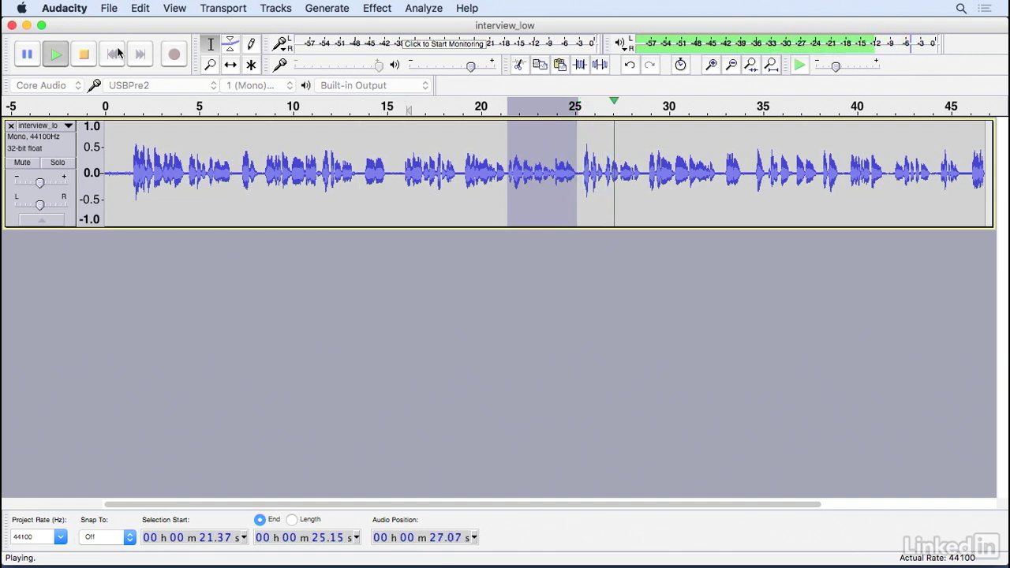
left_click(86, 58)
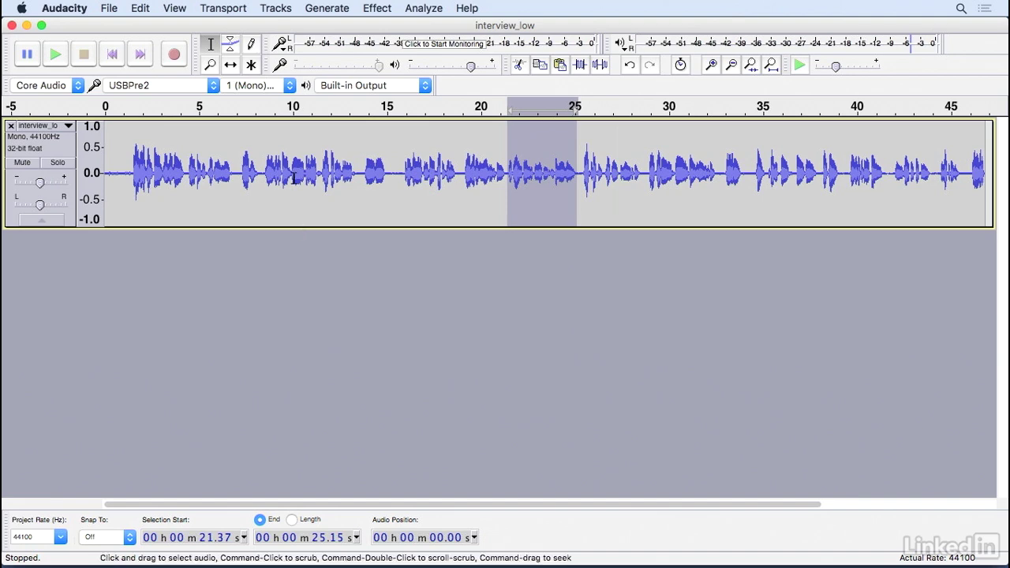
Step: Preview a further Amplify on the 21.37 to 25.15 second passage at 9.151 dB and at 3.8 dB
left_click(378, 8)
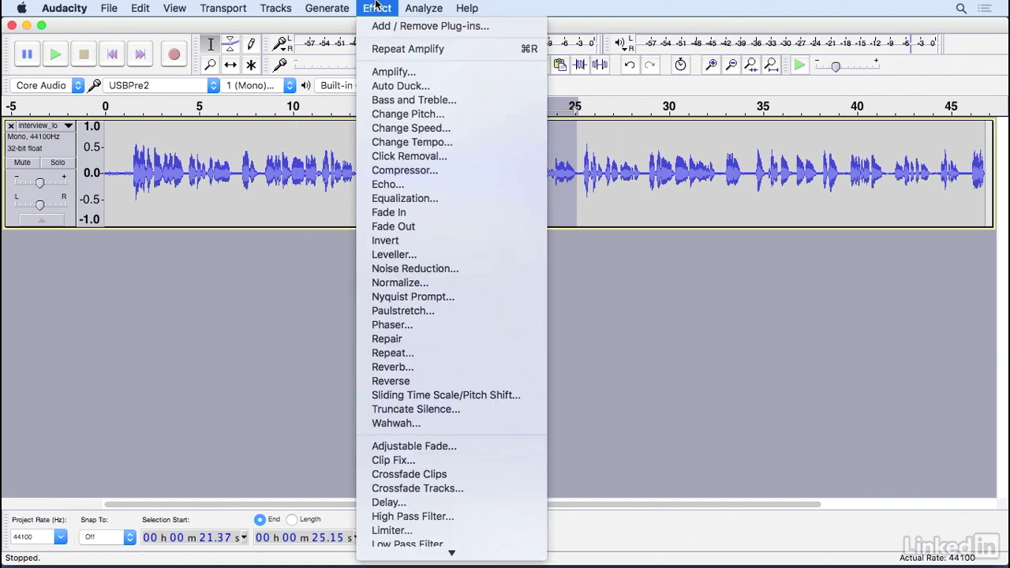
left_click(406, 75)
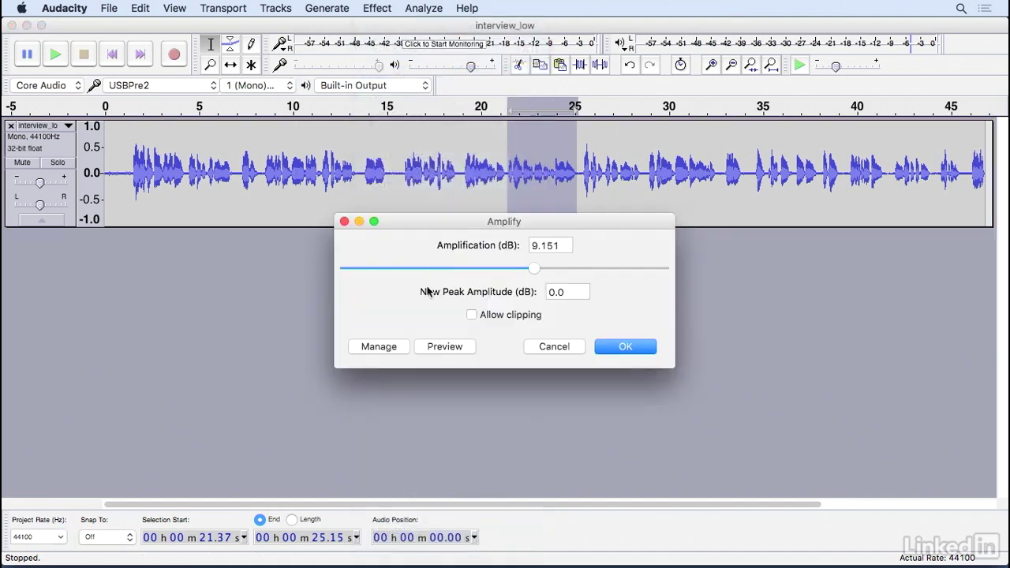
left_click(430, 352)
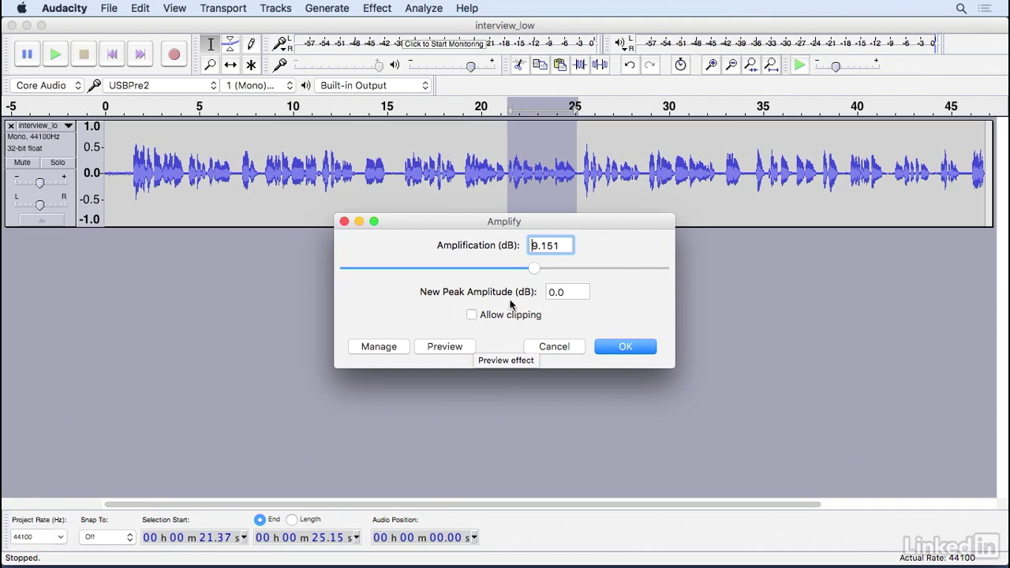
left_click(523, 270)
left_click_drag(523, 272, 517, 270)
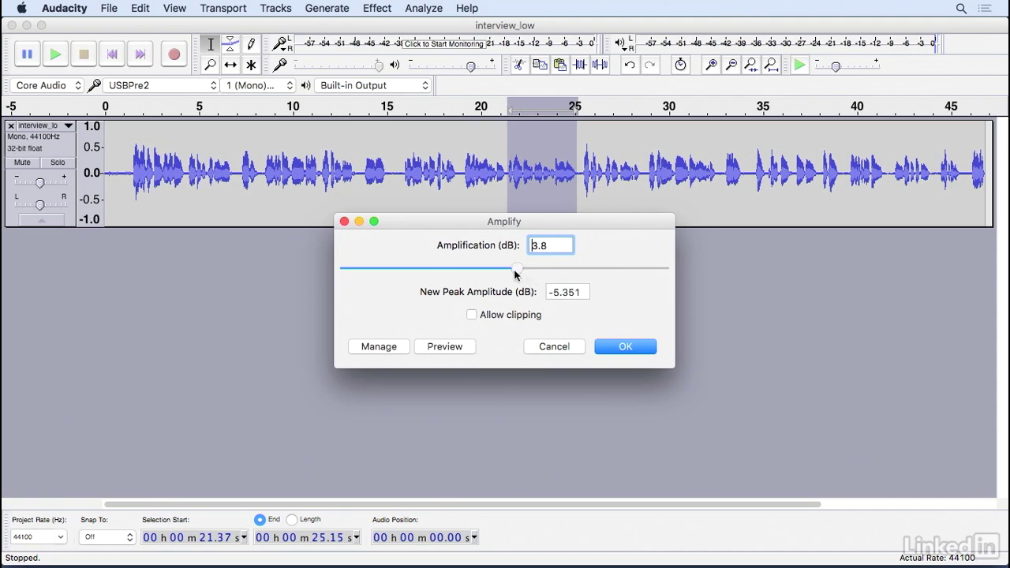
left_click(438, 350)
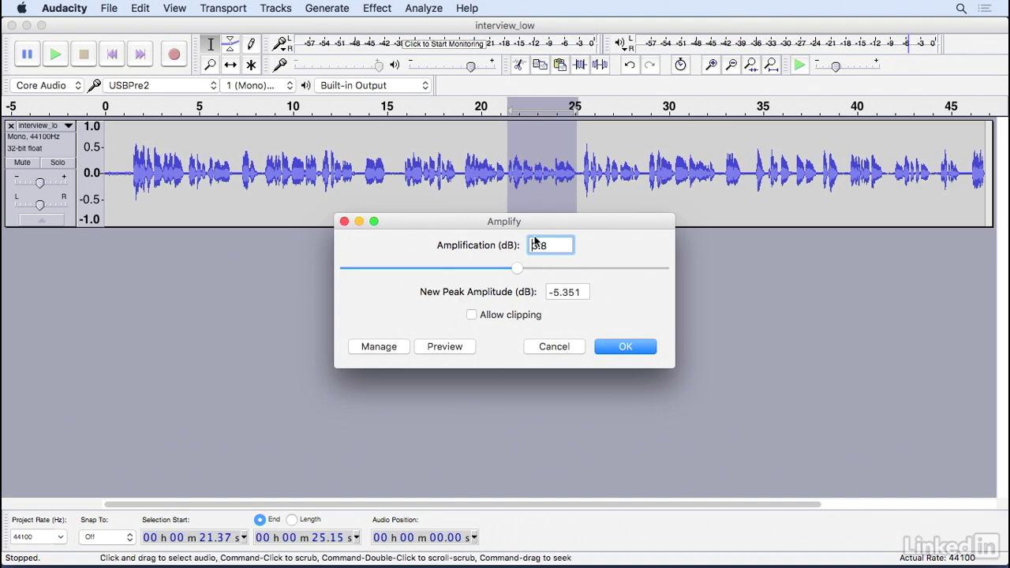
Step: Examine the preset management options of the Amplify effect and close the effect without applying it
left_click(382, 346)
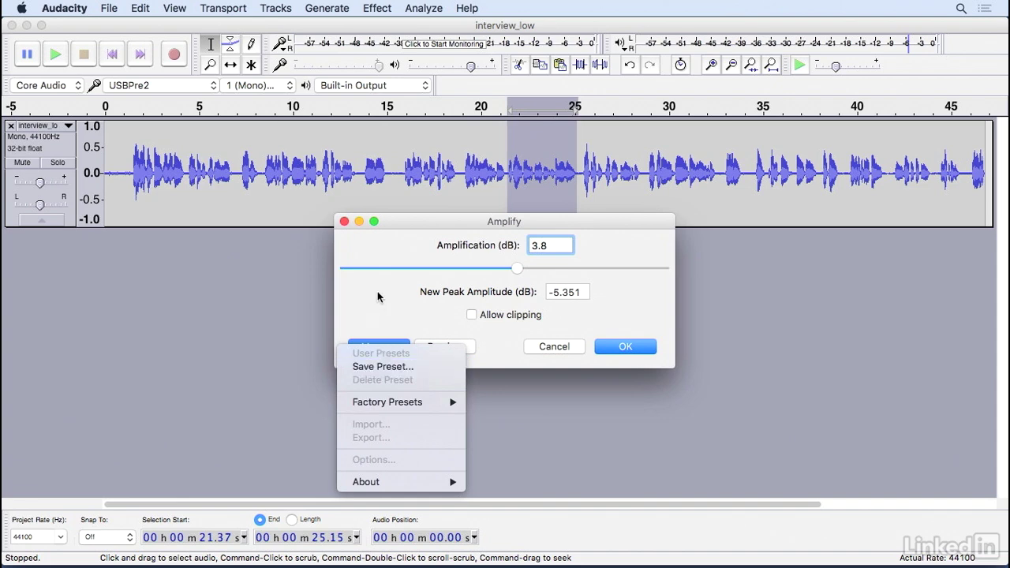
left_click(529, 358)
left_click(552, 348)
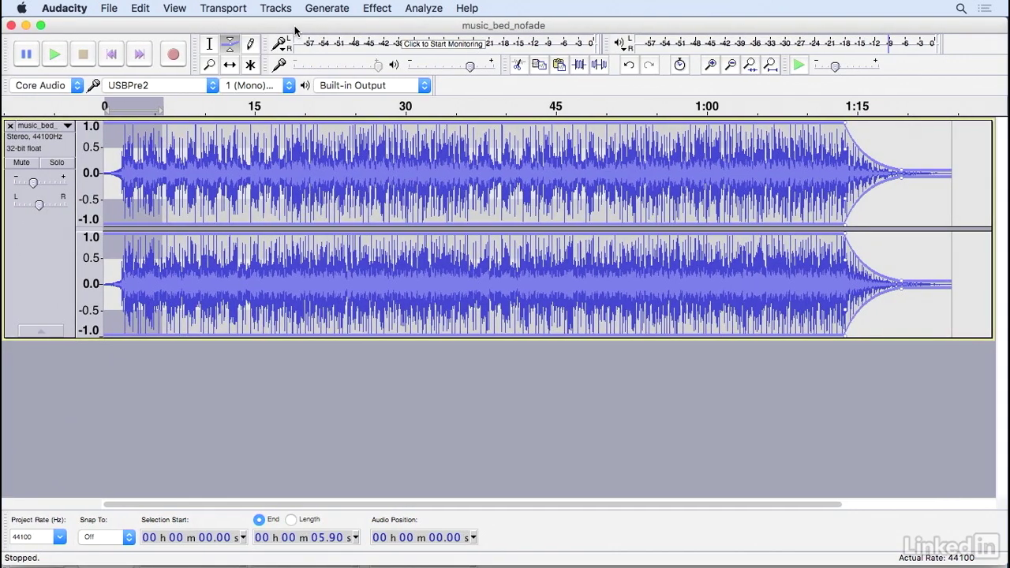
Step: Switch to the music_bed_nofade project and apply Change Tempo to the whole track with a percent change of -25
left_click(210, 44)
left_click(220, 180)
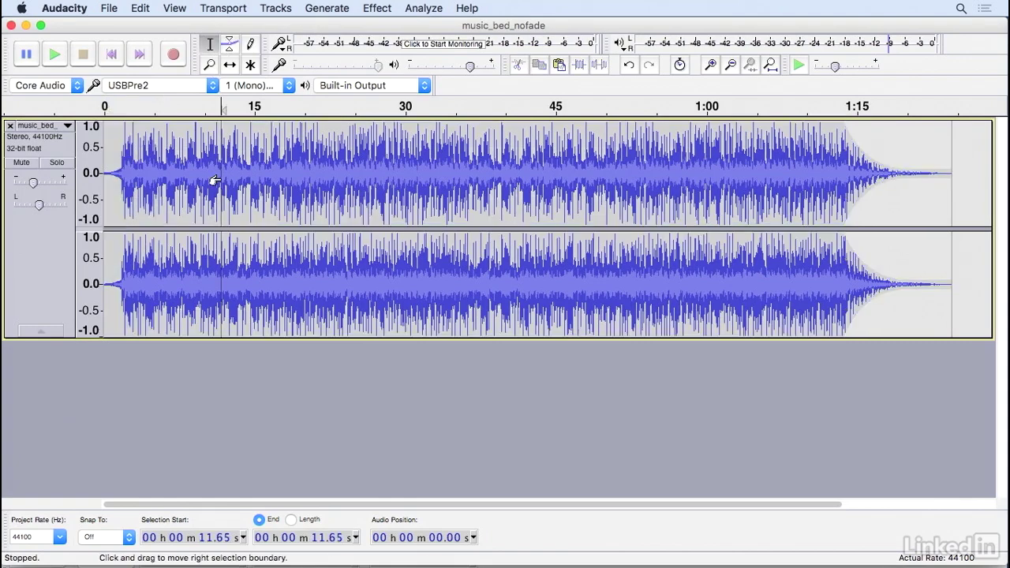
left_click(378, 8)
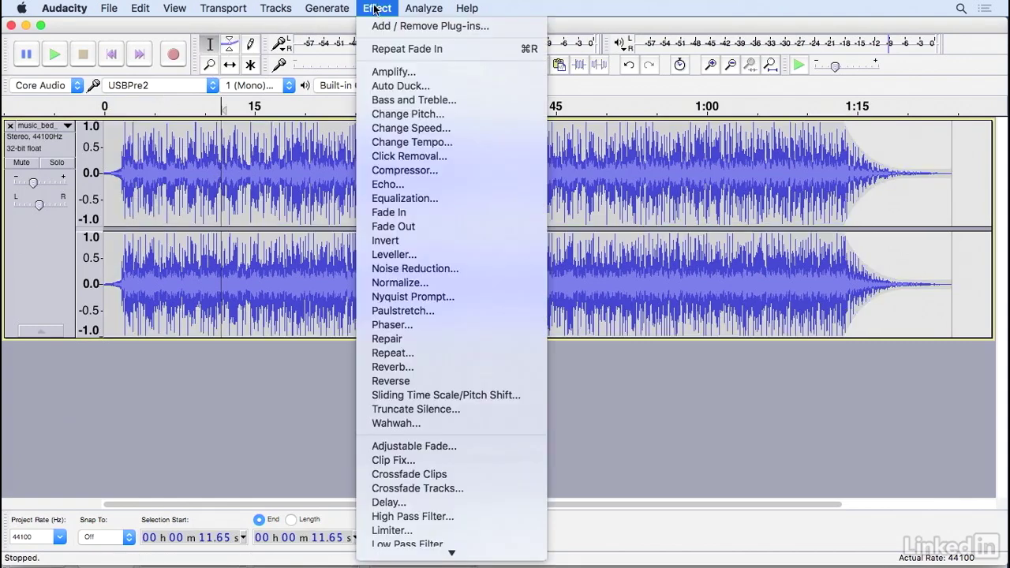
left_click(451, 143)
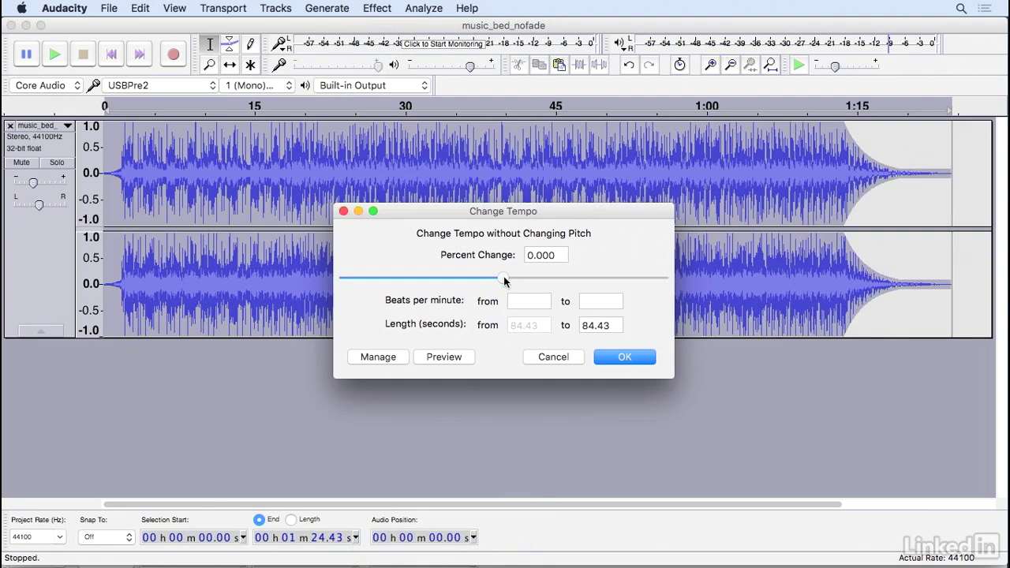
left_click_drag(503, 280, 464, 284)
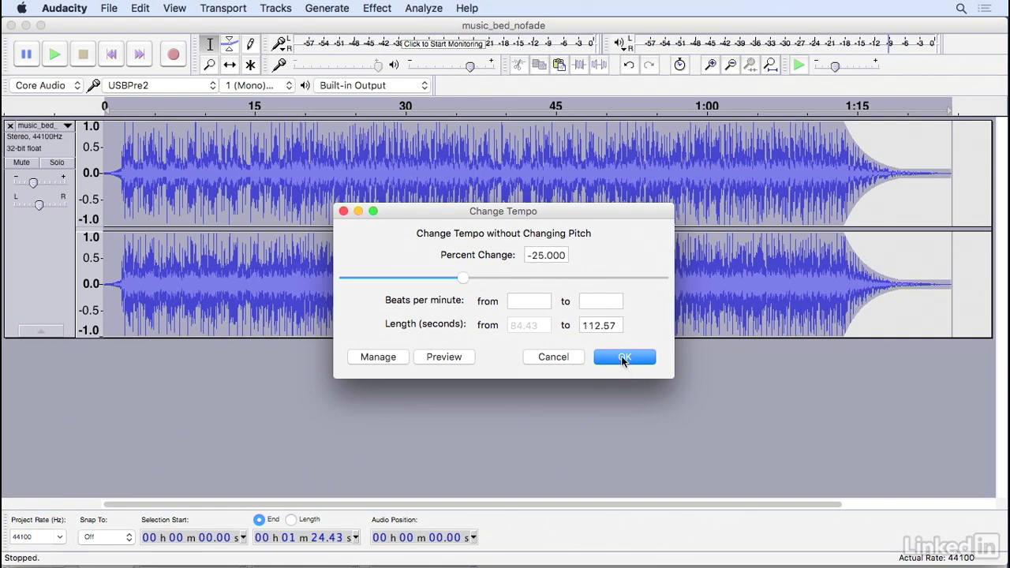
left_click(632, 358)
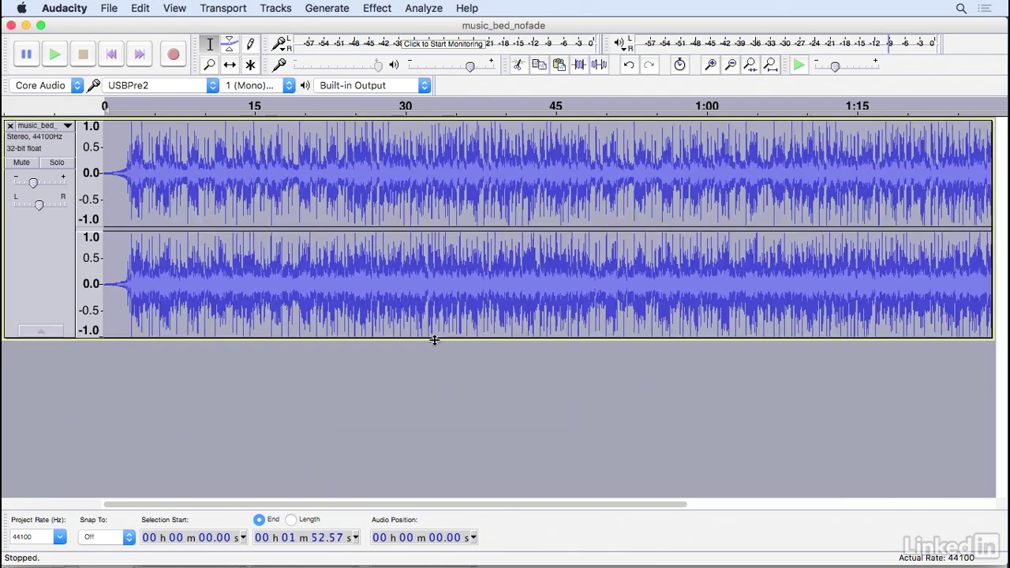
Step: Play the beginning of the slowed music bed, stop playback, and undo the tempo change
left_click(57, 54)
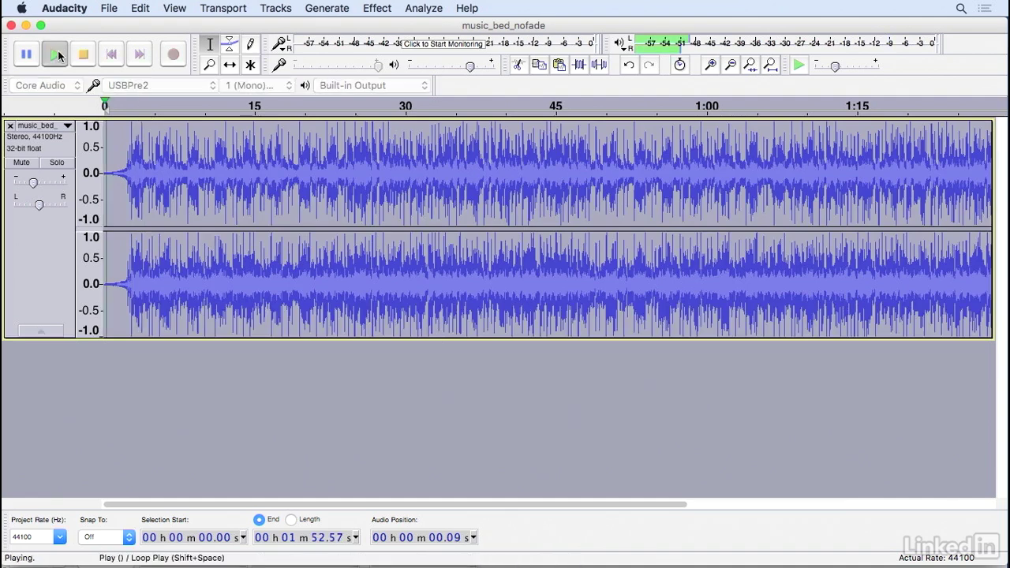
left_click(83, 55)
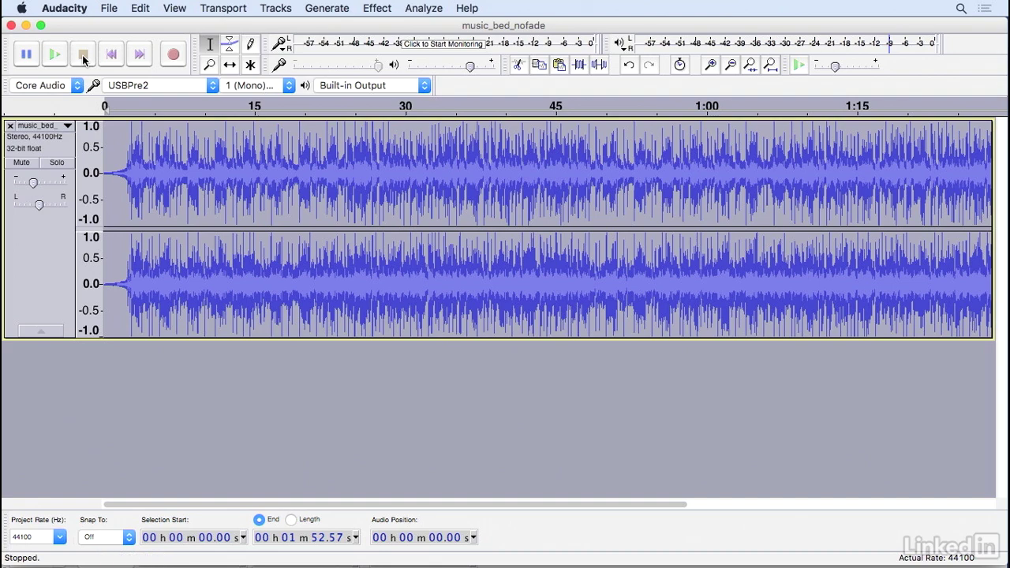
key("super+z")
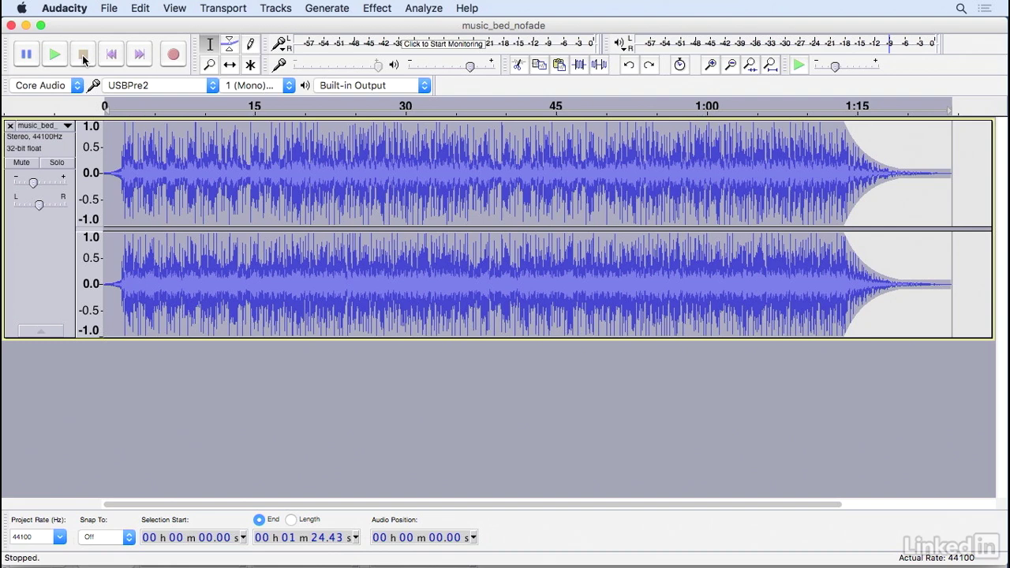
Step: Apply Change Speed to the whole music bed with a speed multiplier of 1.254, a 25.355 percent change
left_click(374, 8)
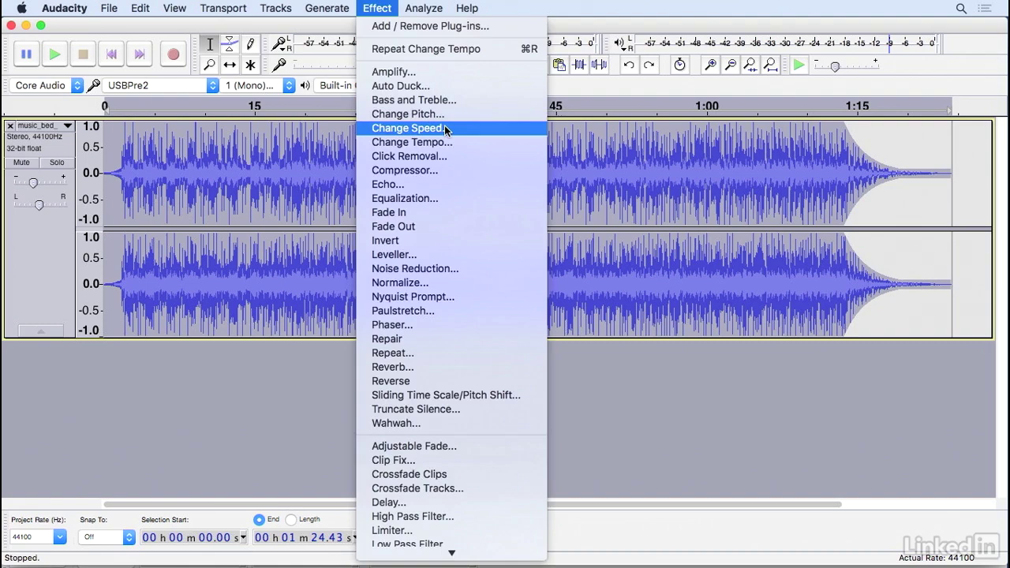
left_click(407, 128)
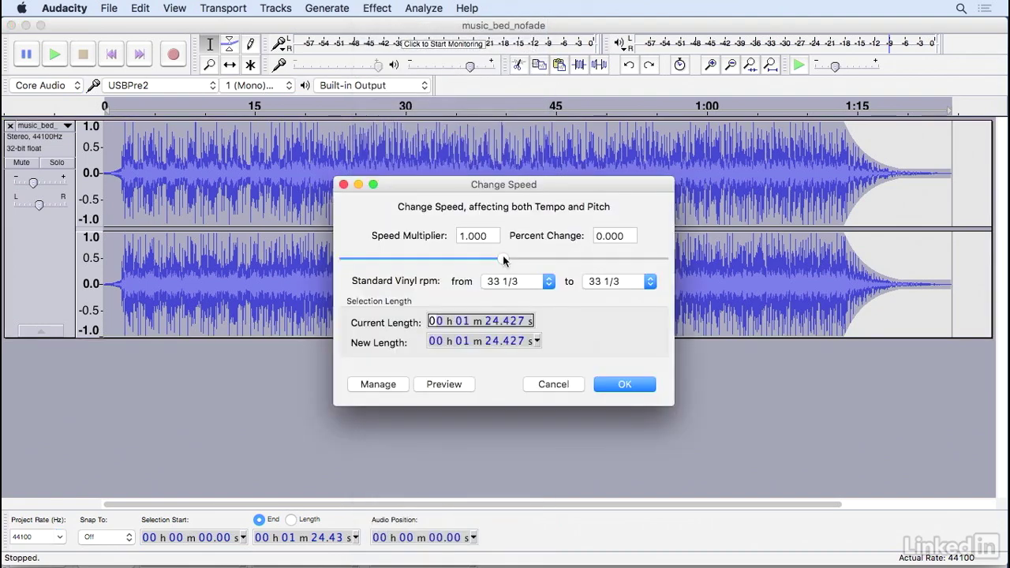
left_click_drag(507, 262, 523, 263)
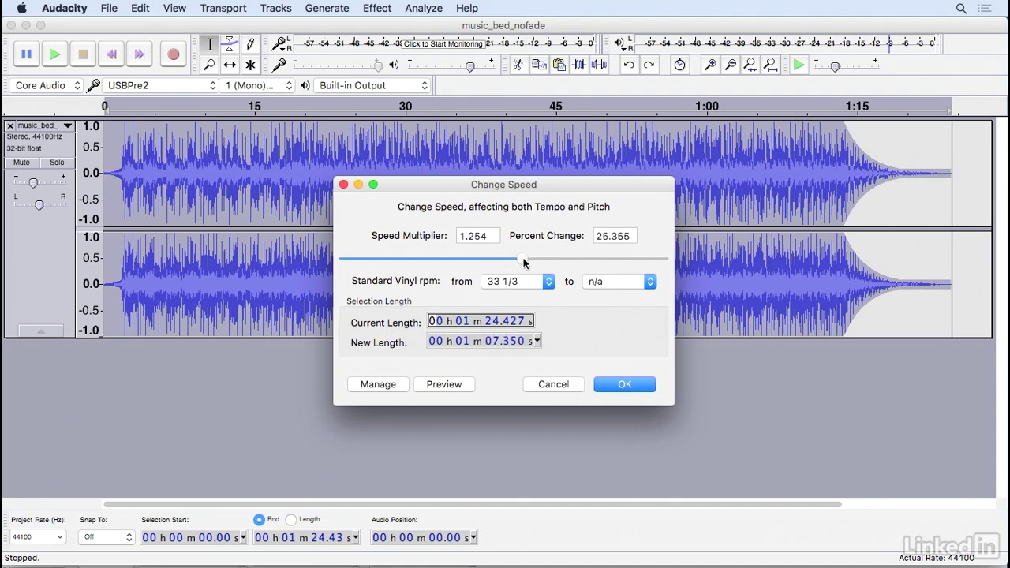
left_click(623, 387)
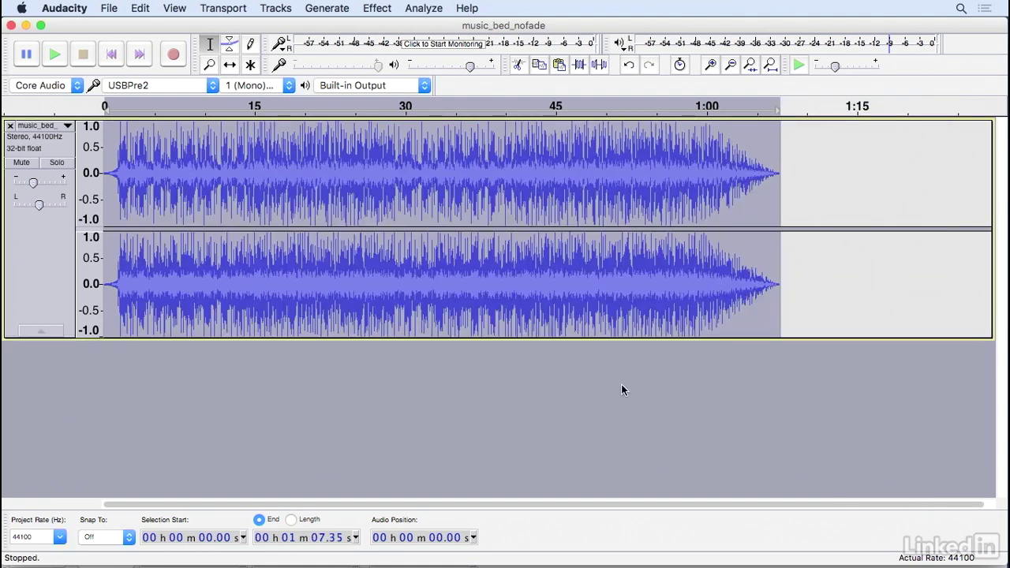
Step: Play the first few seconds of the sped-up music bed, stop playback, and undo the speed change
left_click(55, 54)
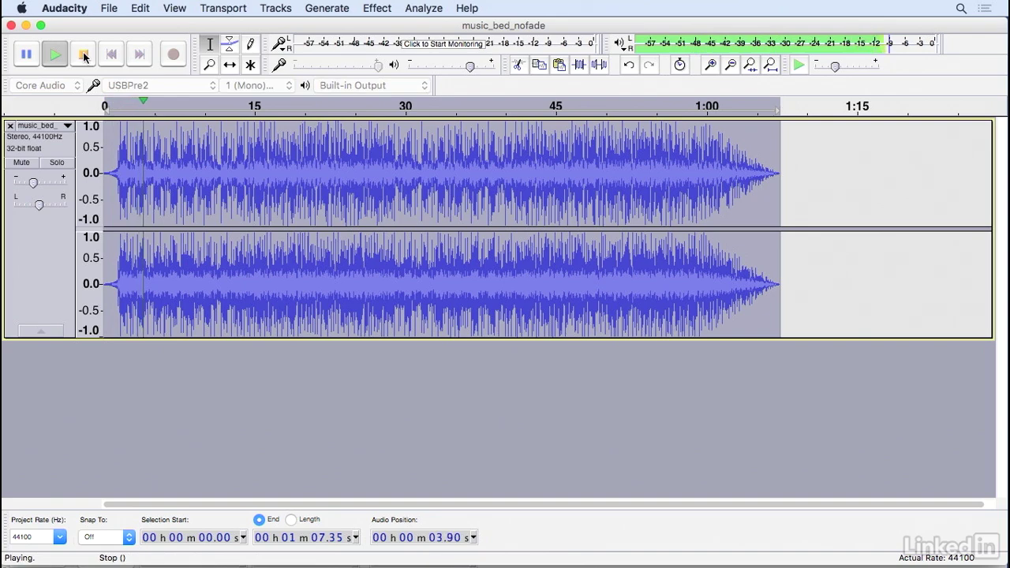
left_click(85, 54)
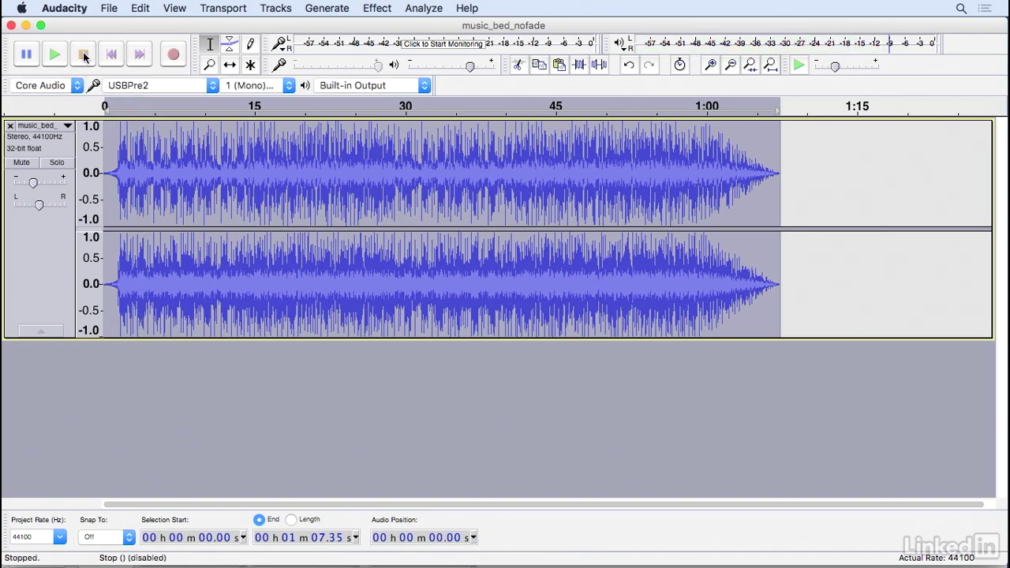
left_click(146, 7)
left_click(150, 26)
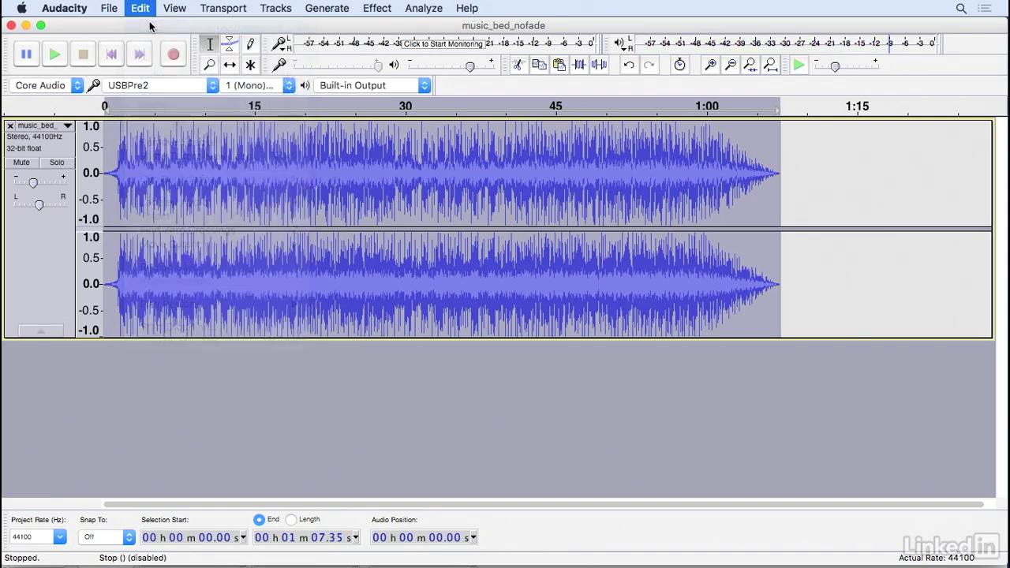
left_click(377, 8)
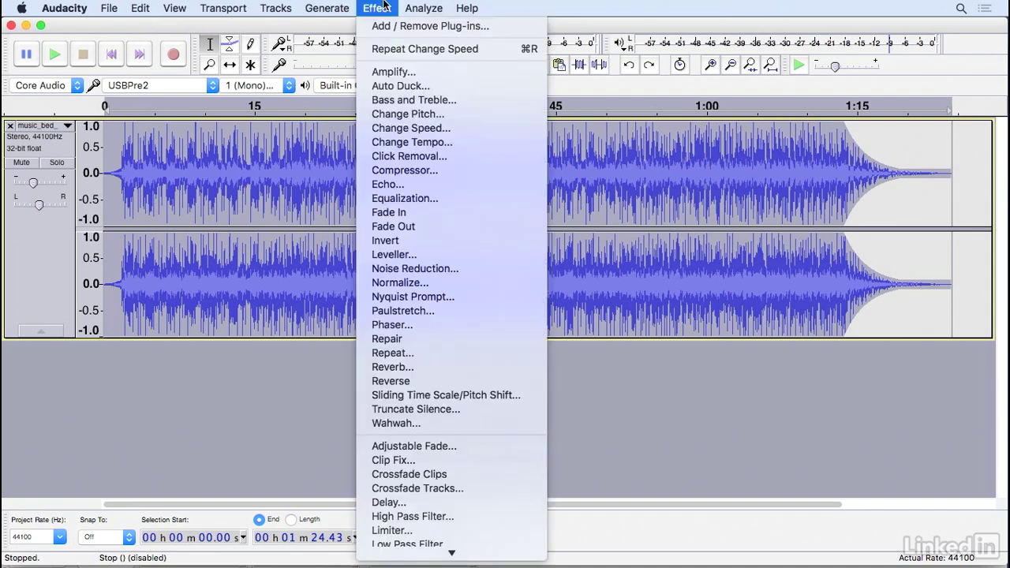
left_click(442, 117)
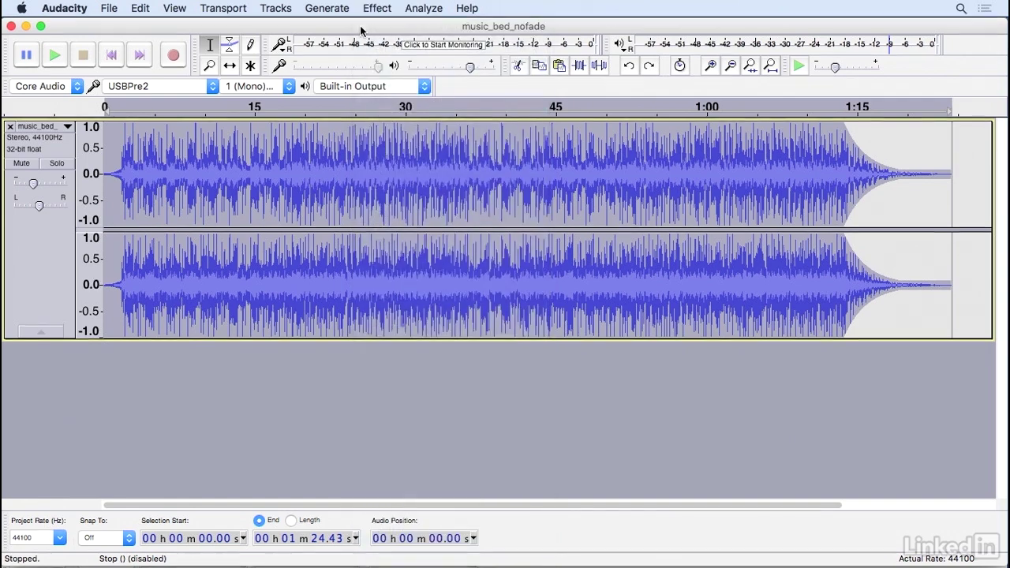
Step: Switch to the interview_low project and clear the time selection in the interview track
left_click_drag(360, 29, 362, 49)
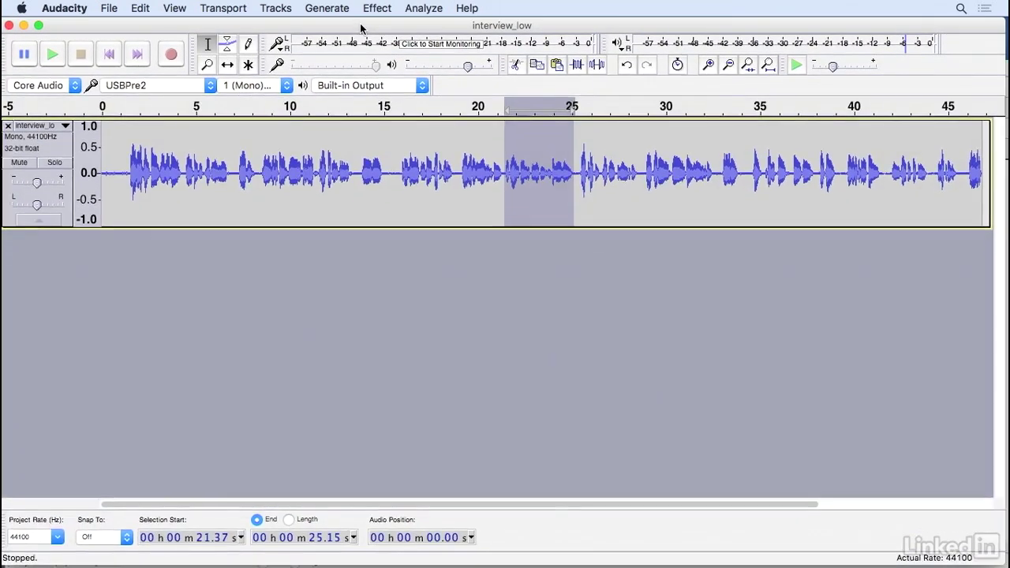
left_click(385, 6)
left_click(366, 71)
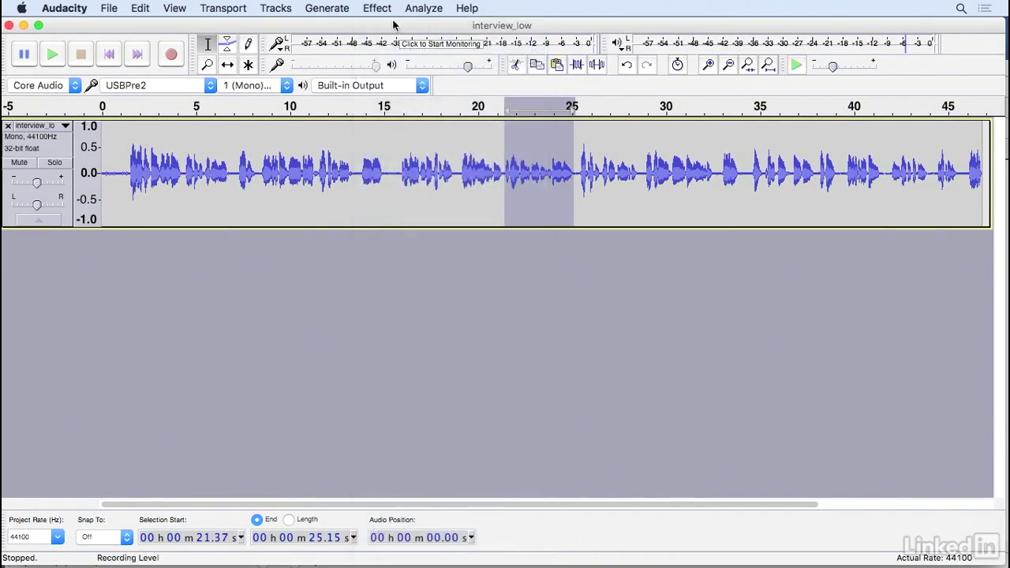
left_click(399, 155)
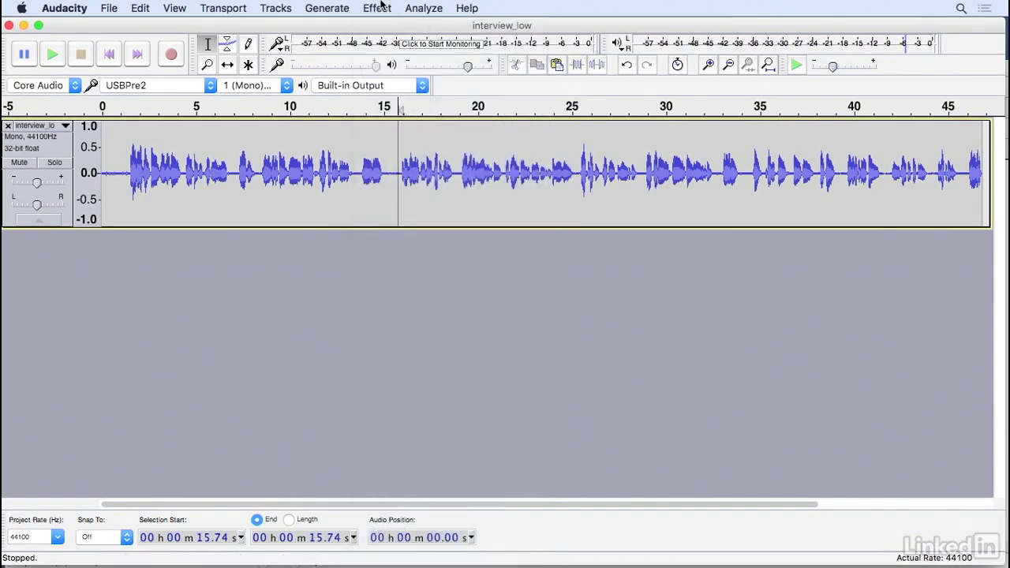
Step: Apply Change Pitch to the whole interview track with a percent change of 20.001, and play its first few seconds
left_click(377, 8)
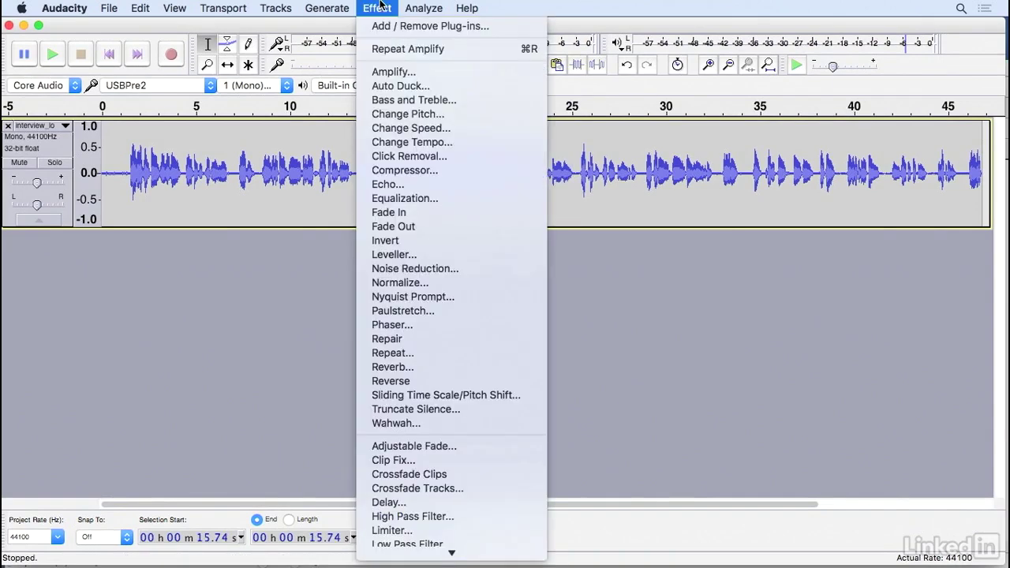
left_click(442, 116)
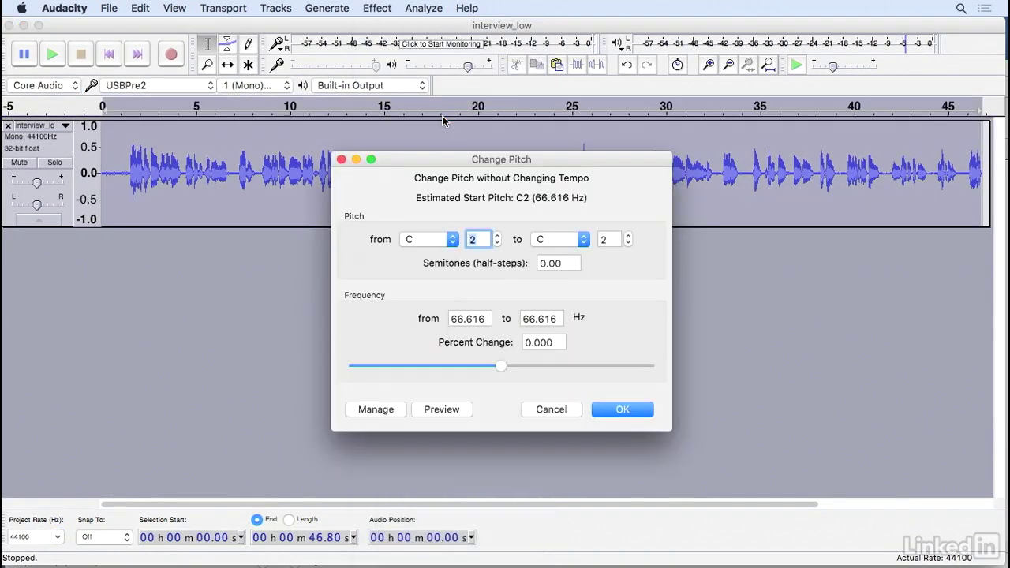
left_click_drag(500, 367, 515, 371)
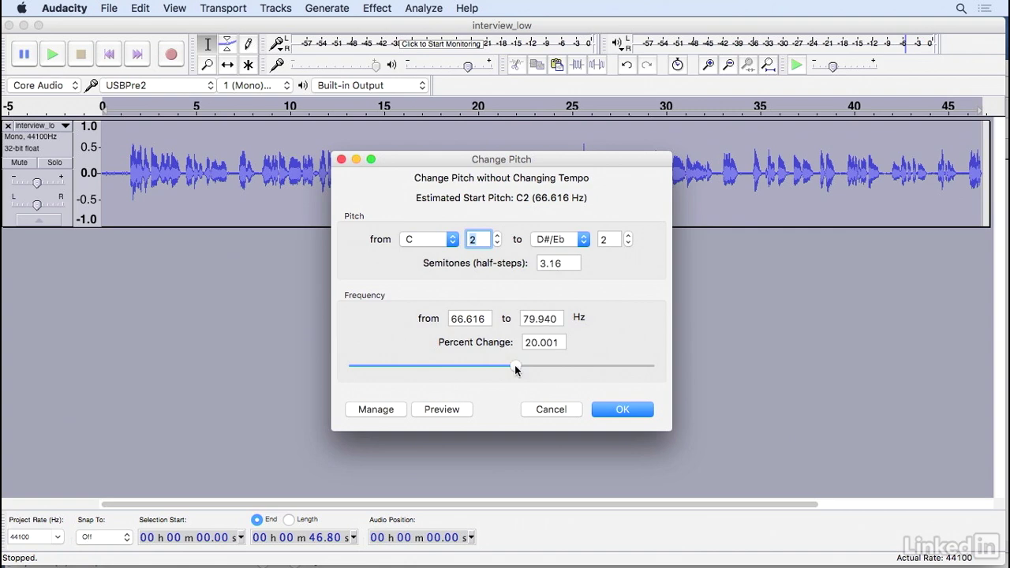
left_click(623, 409)
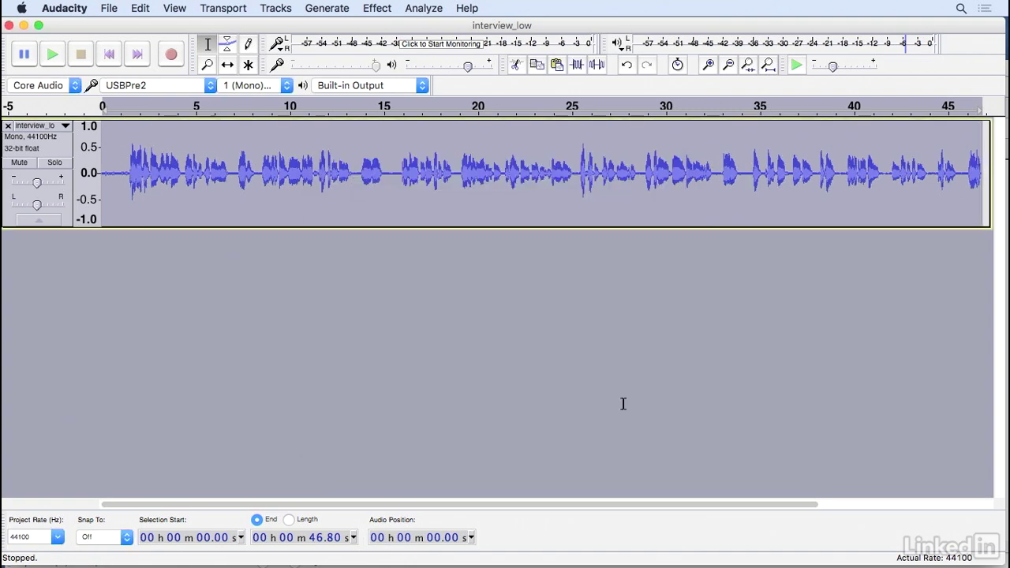
key("space")
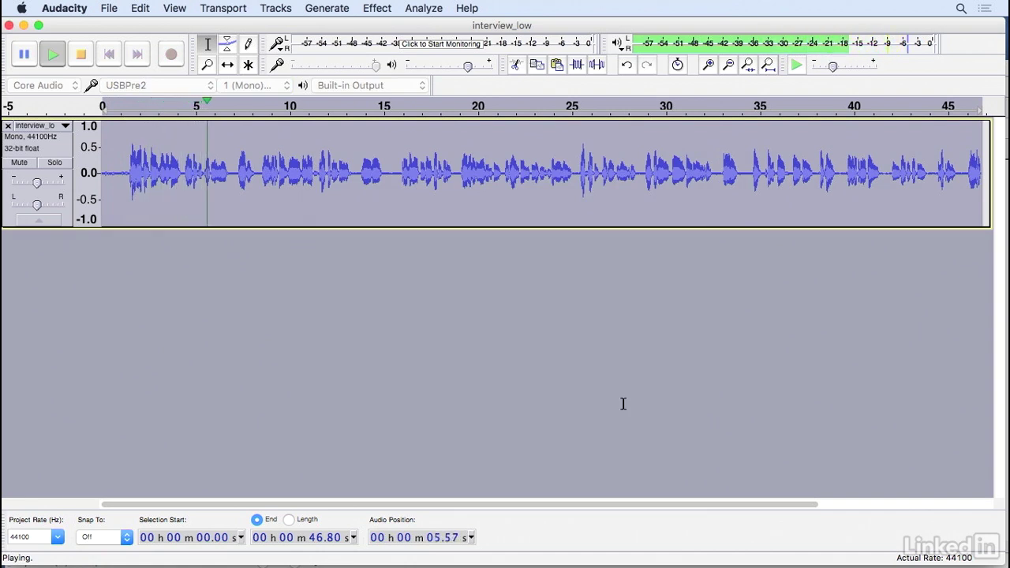
key("space")
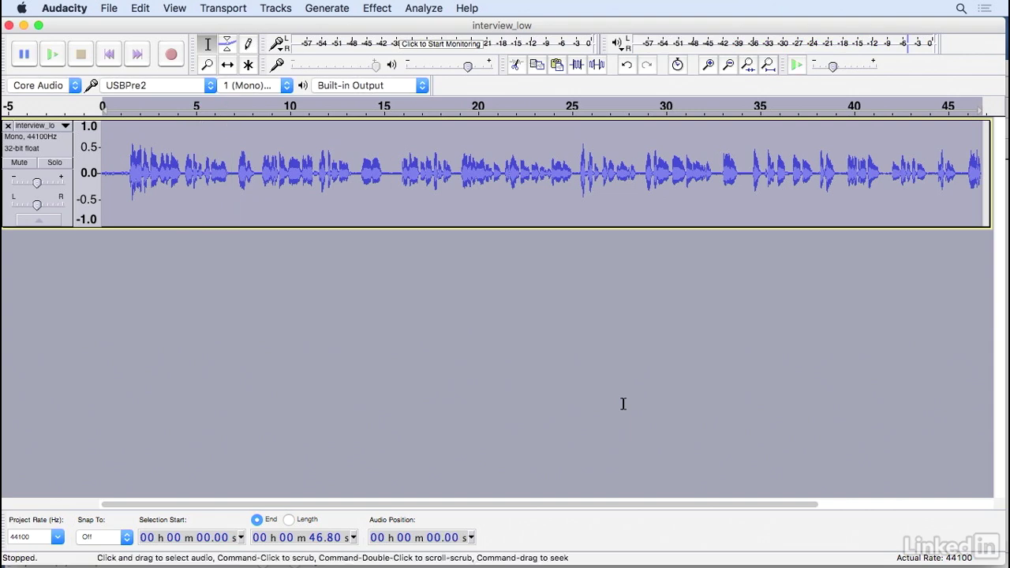
Step: Undo the pitch increase and apply Change Pitch to the whole interview track with a percent change of -25
left_click(341, 8)
mouse_move(381, 8)
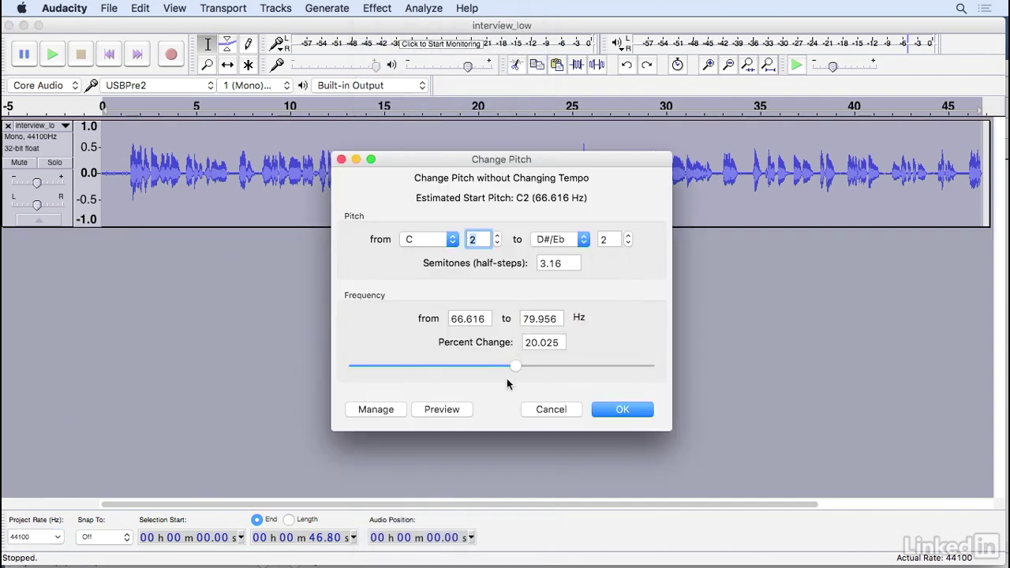
left_click_drag(514, 366, 461, 371)
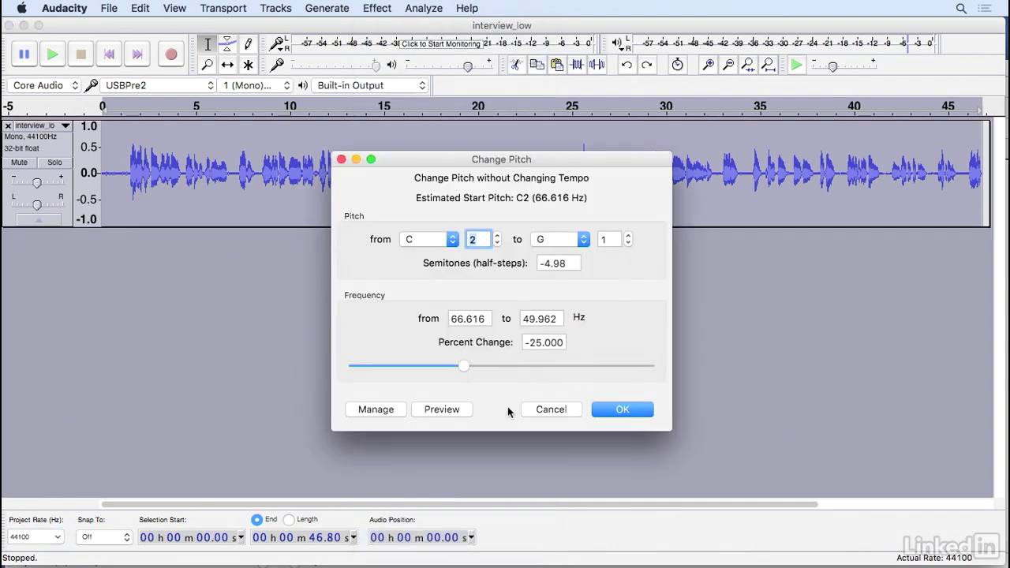
left_click(612, 410)
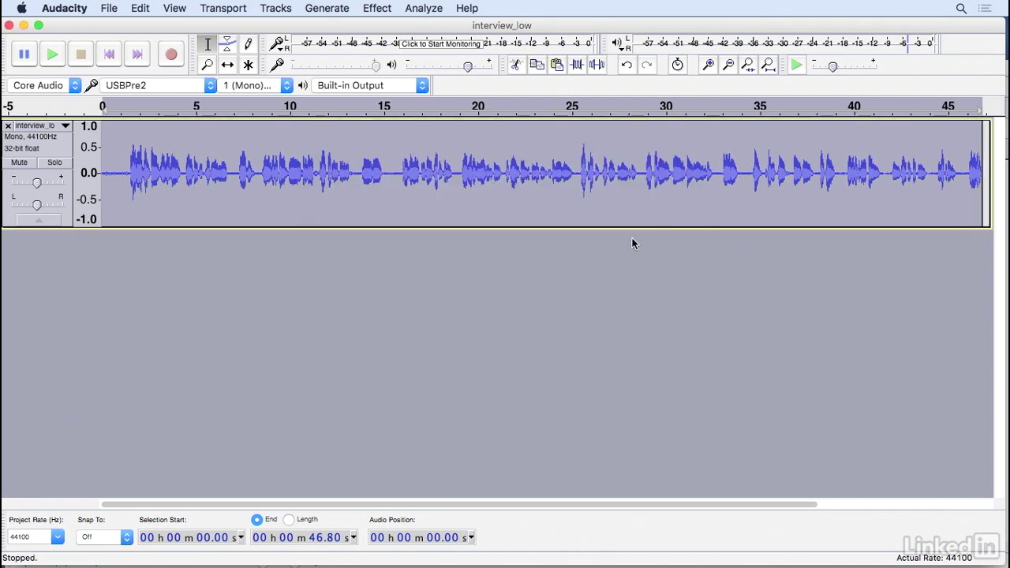
Step: Play the first few seconds of the lowered-pitch interview, stop playback, and look over the available effects
left_click(53, 54)
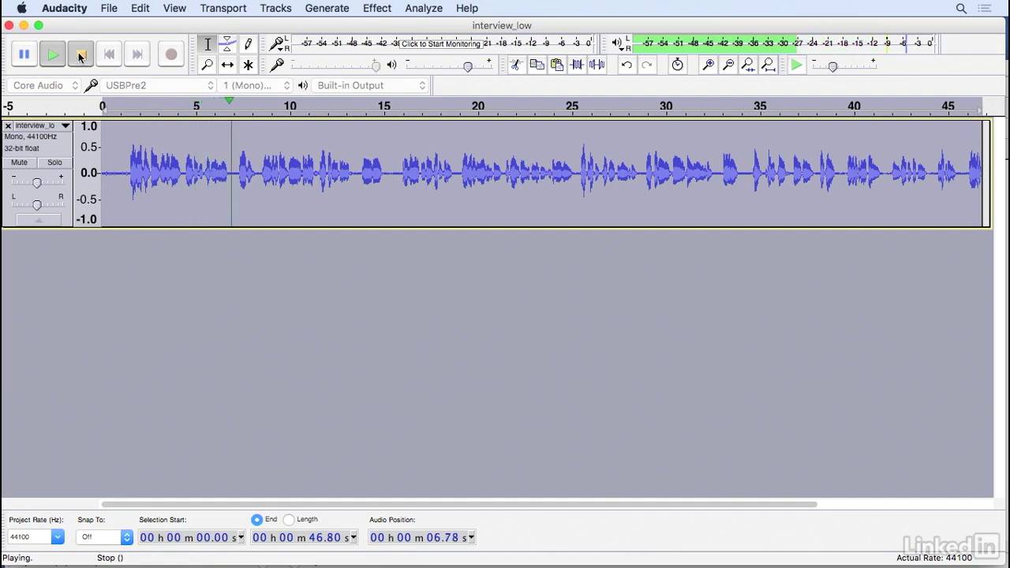
left_click(80, 55)
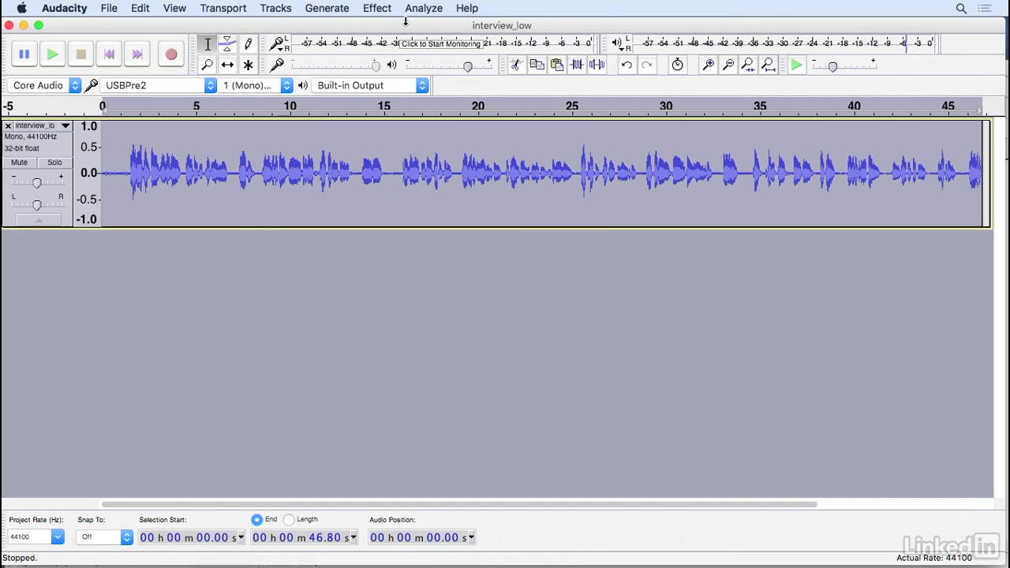
left_click(384, 8)
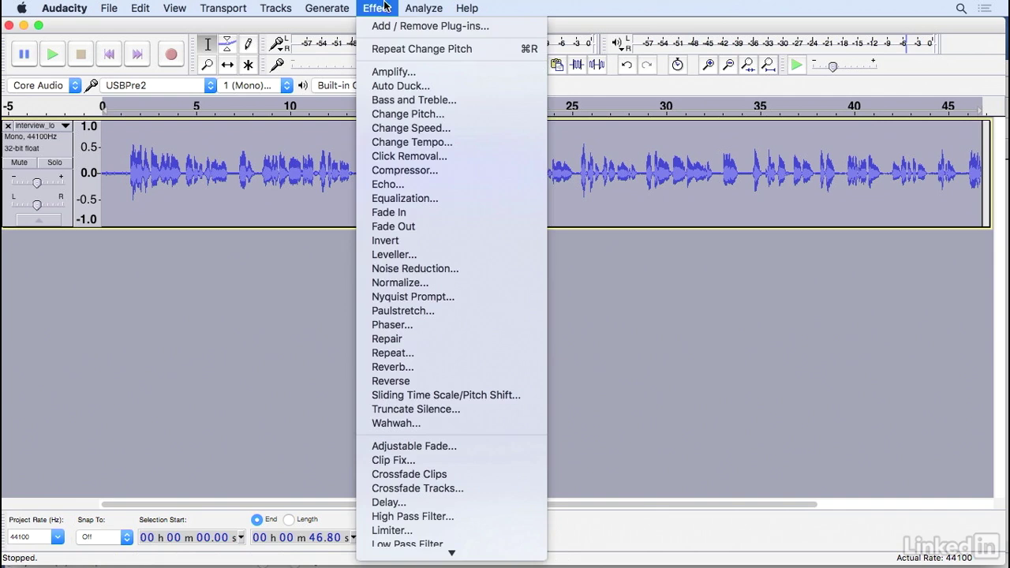
left_click(198, 303)
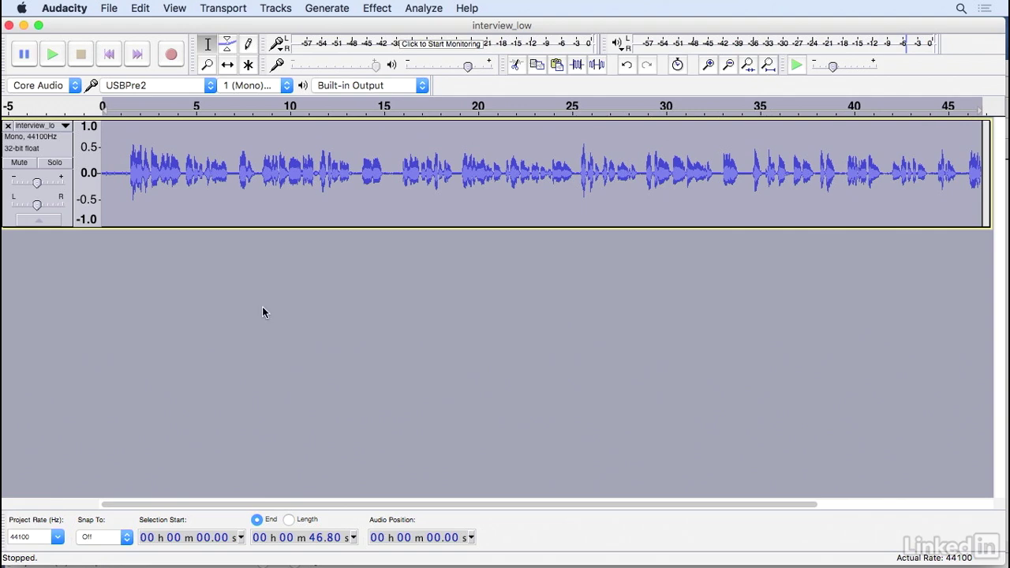
Step: Select the whole interview track and duplicate it onto a second track
left_click(62, 154)
left_click(139, 8)
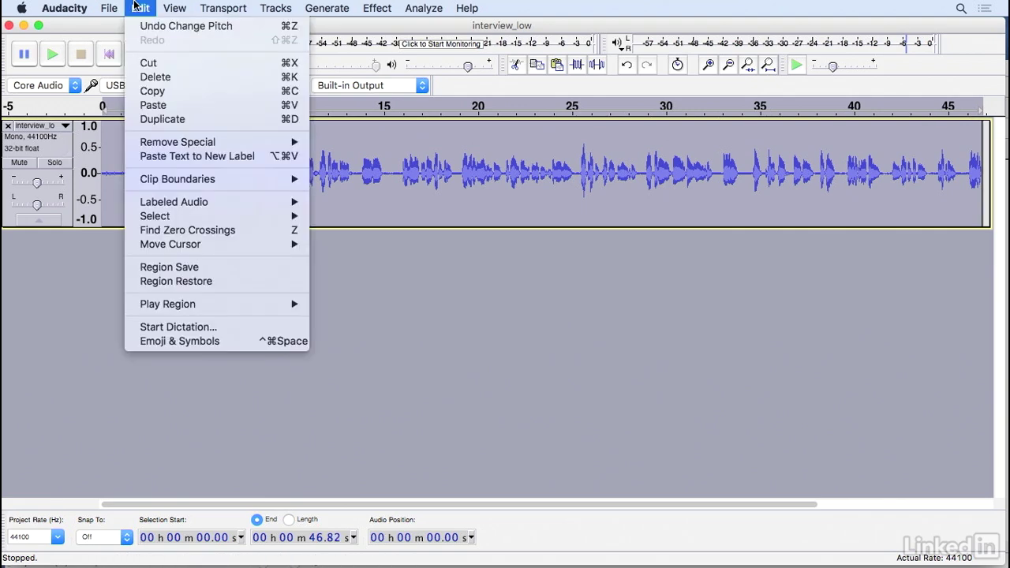
left_click(276, 119)
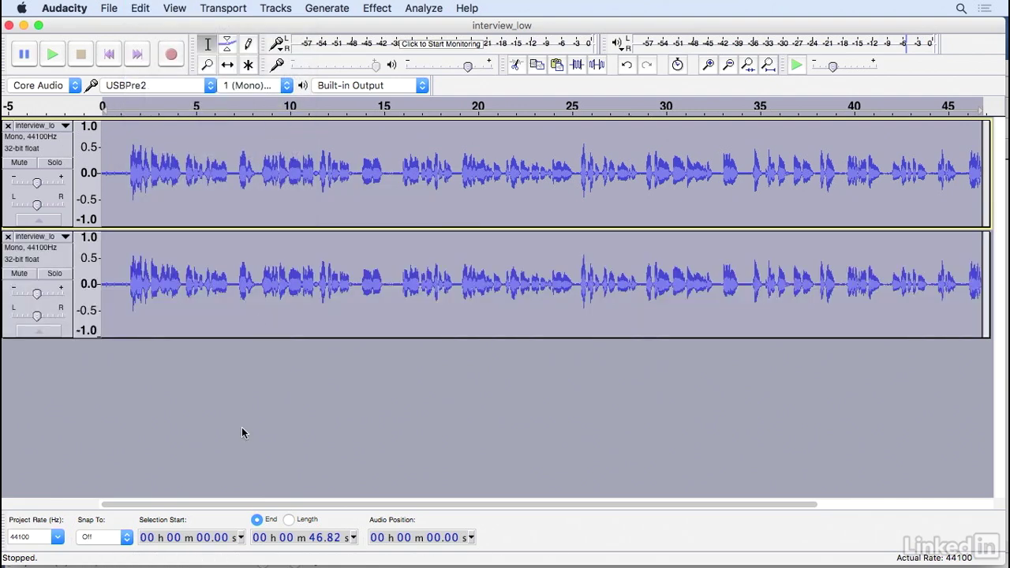